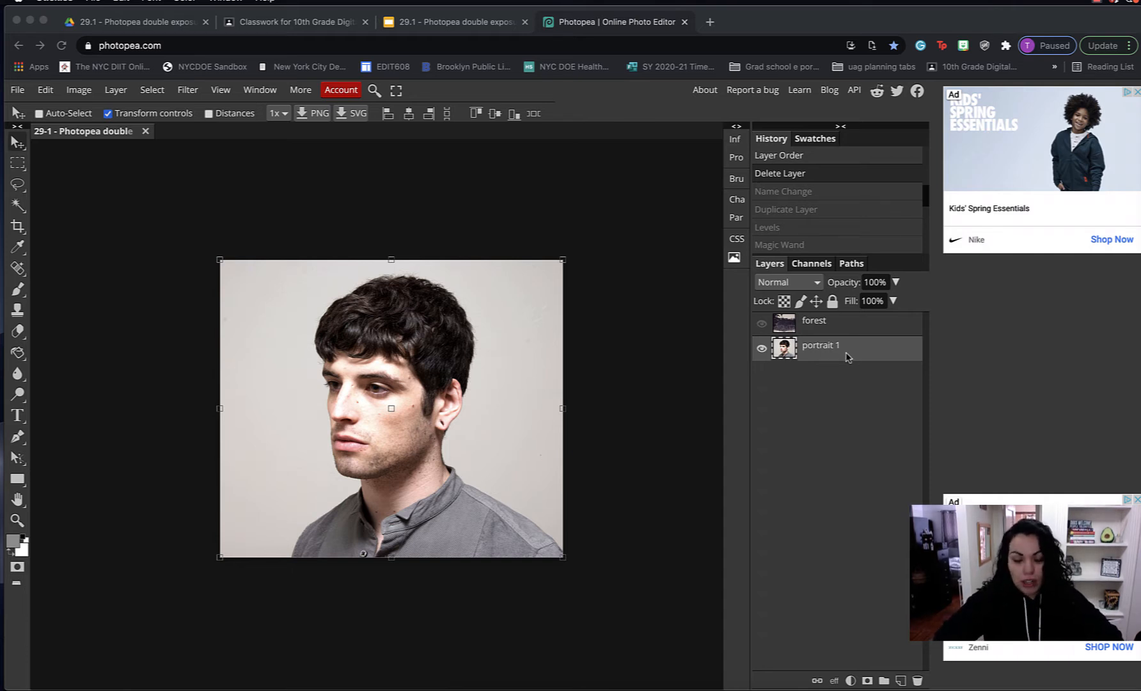
# - Duplicate the "portrait 1" layer and hide the original
pyautogui.click(848, 357)
pyautogui.press('super+j')
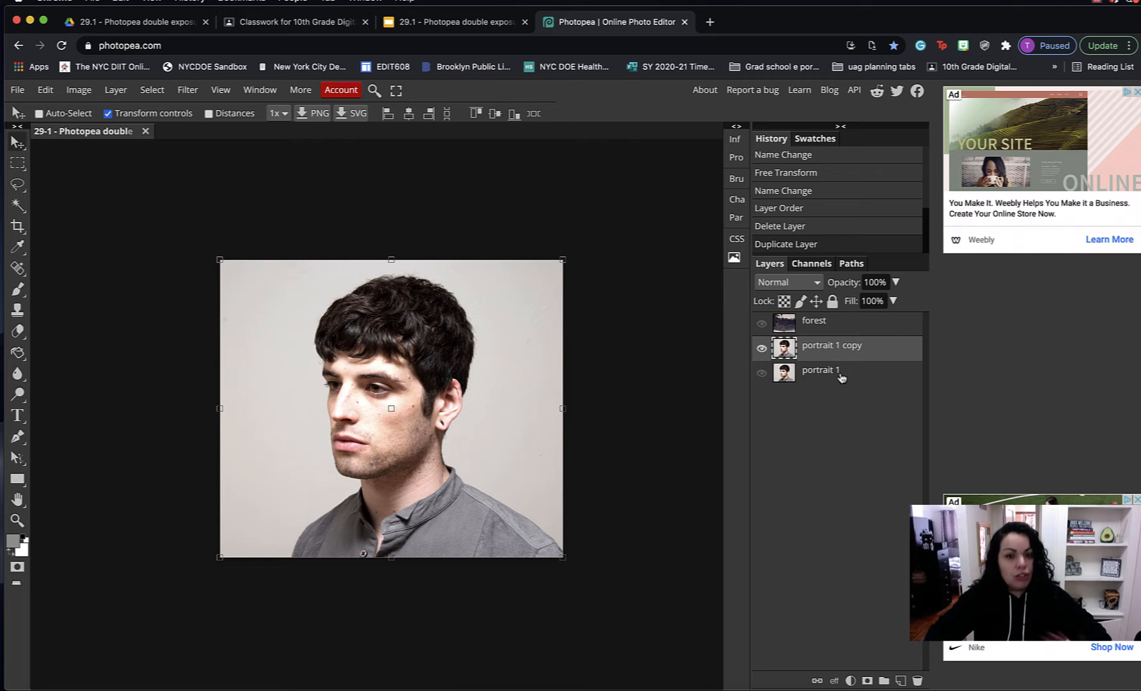
pyautogui.click(90, 94)
pyautogui.moveTo(109, 110)
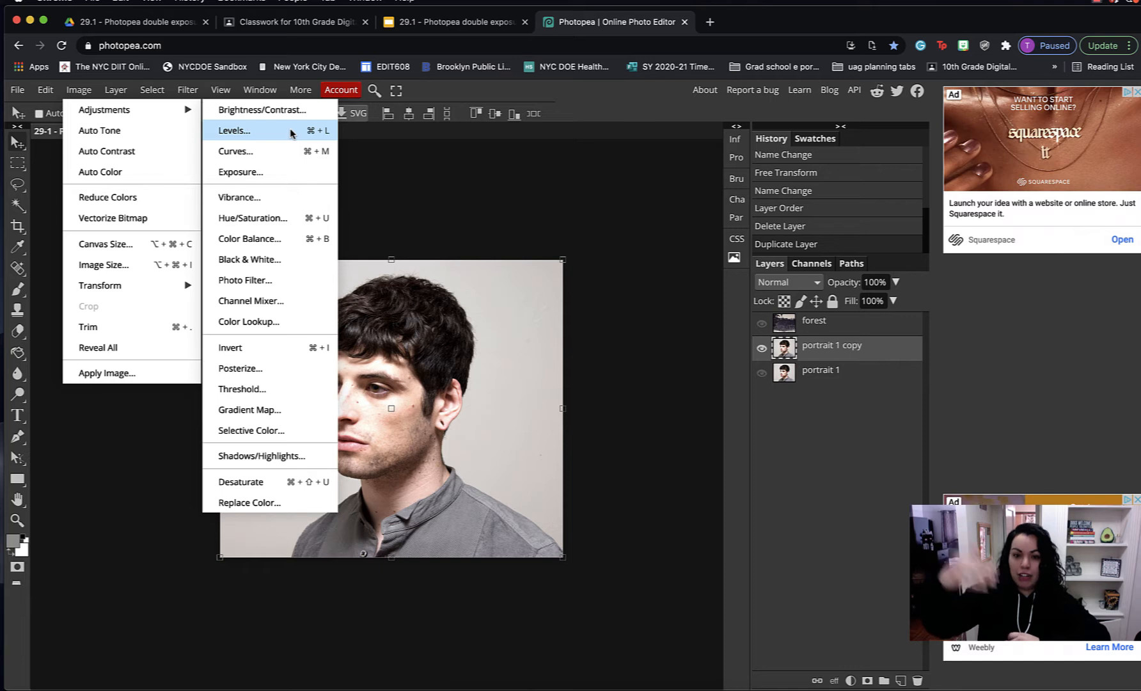
pyautogui.click(853, 651)
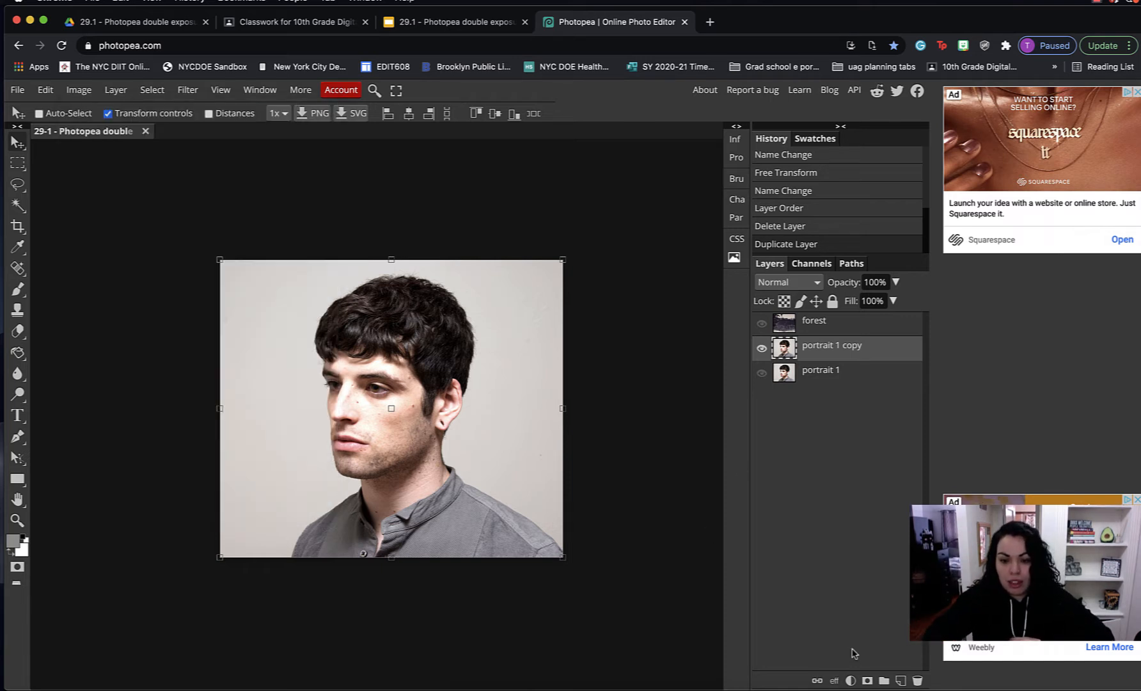
pyautogui.click(850, 680)
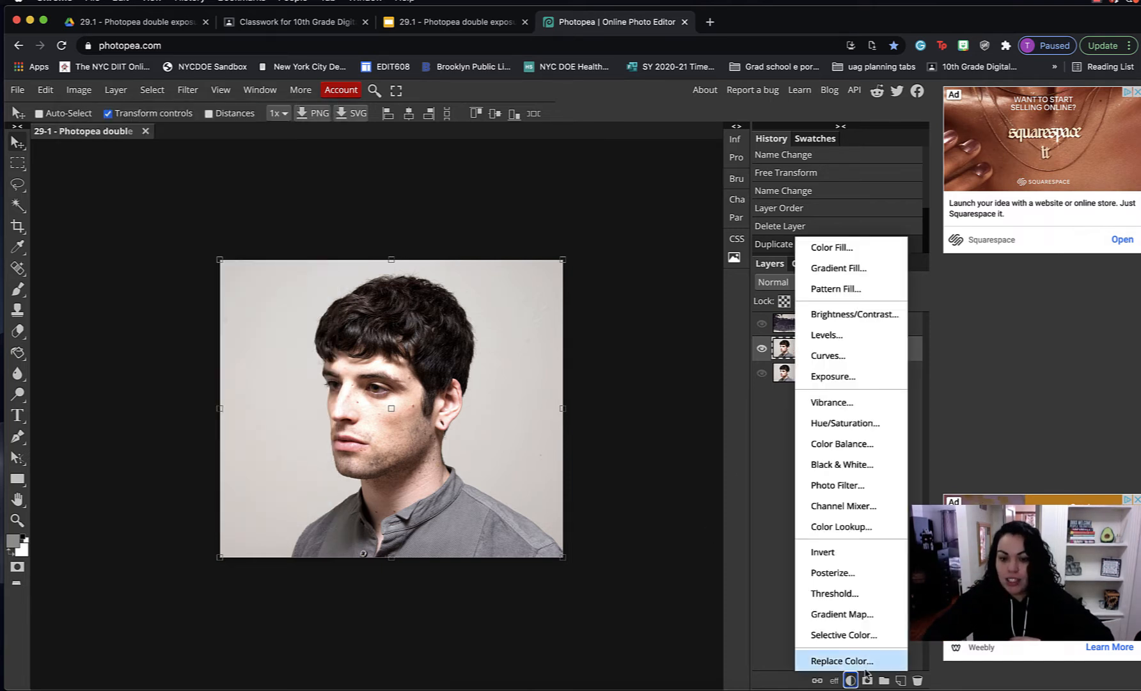
pyautogui.click(851, 680)
# - Apply a Levels adjustment to "portrait 1 copy" with input black 7, midtone 1.15 and white 197 on the RGB channel
pyautogui.click(78, 89)
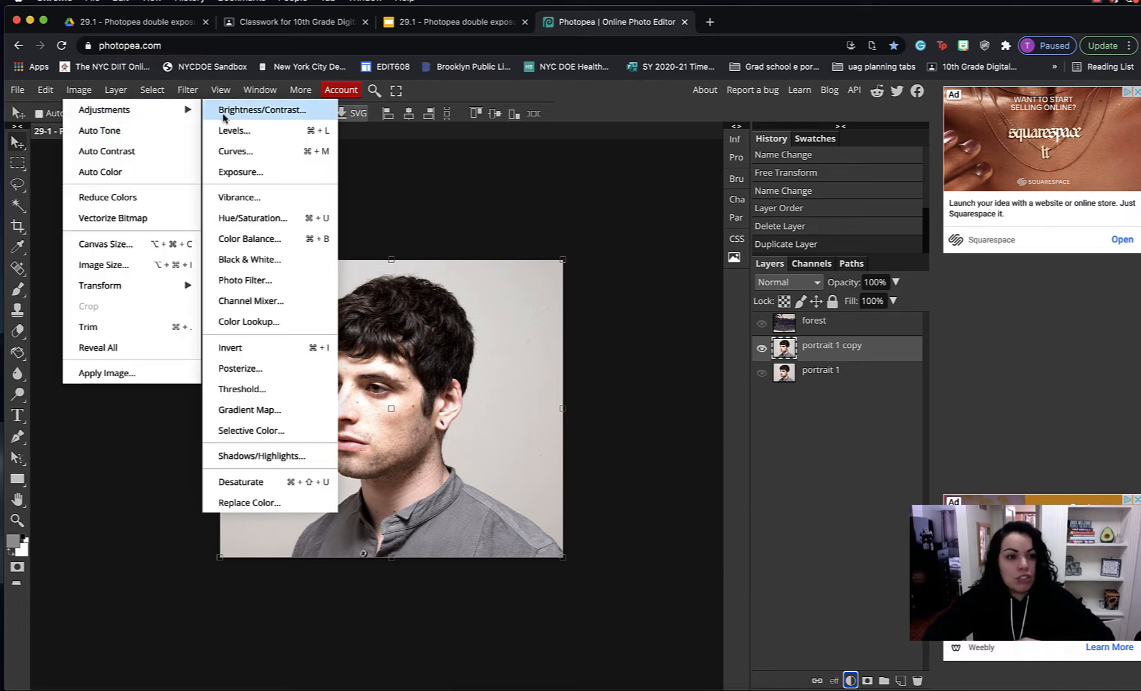
pyautogui.click(246, 131)
pyautogui.click(131, 319)
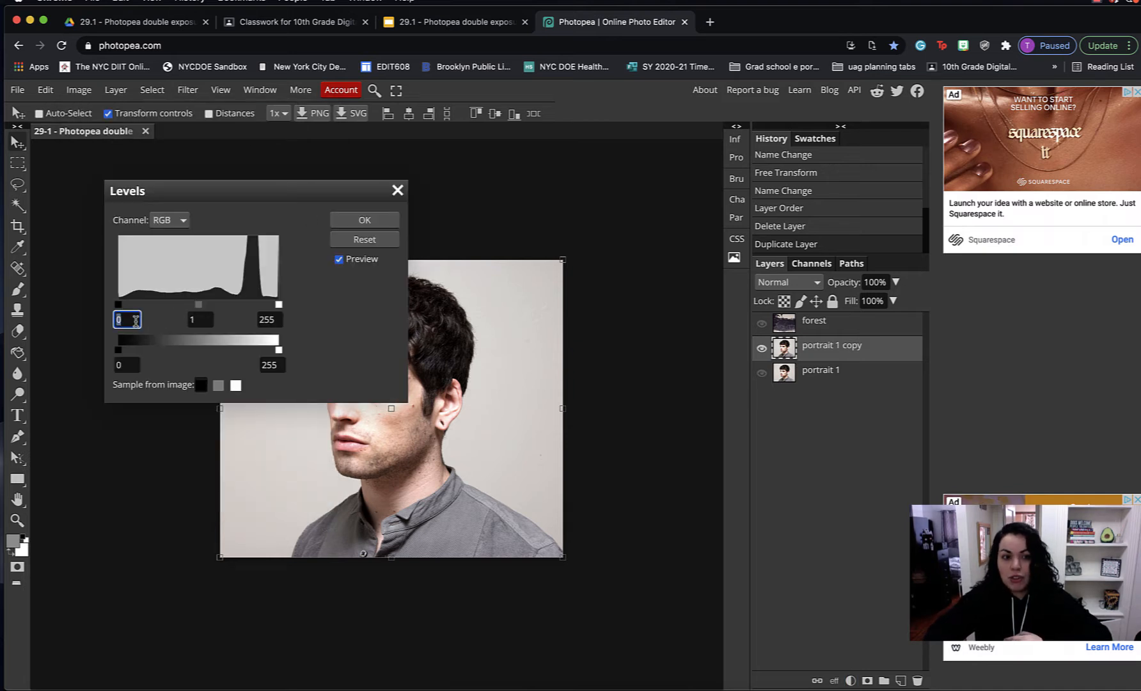
pyautogui.write('7')
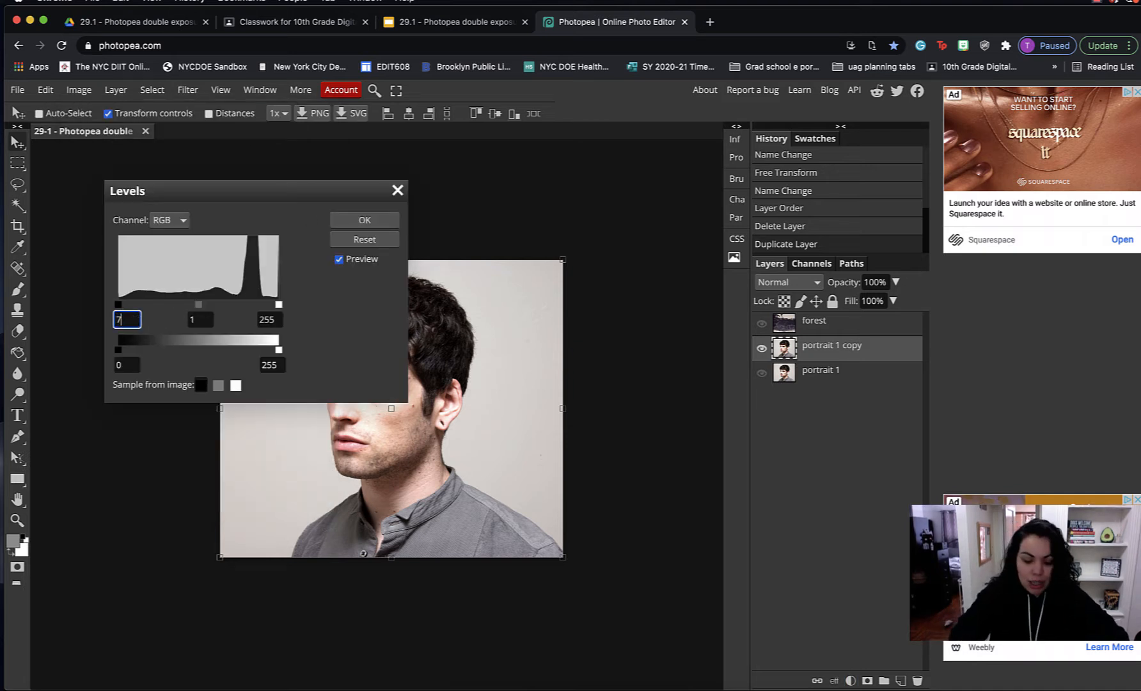
pyautogui.press('Tab')
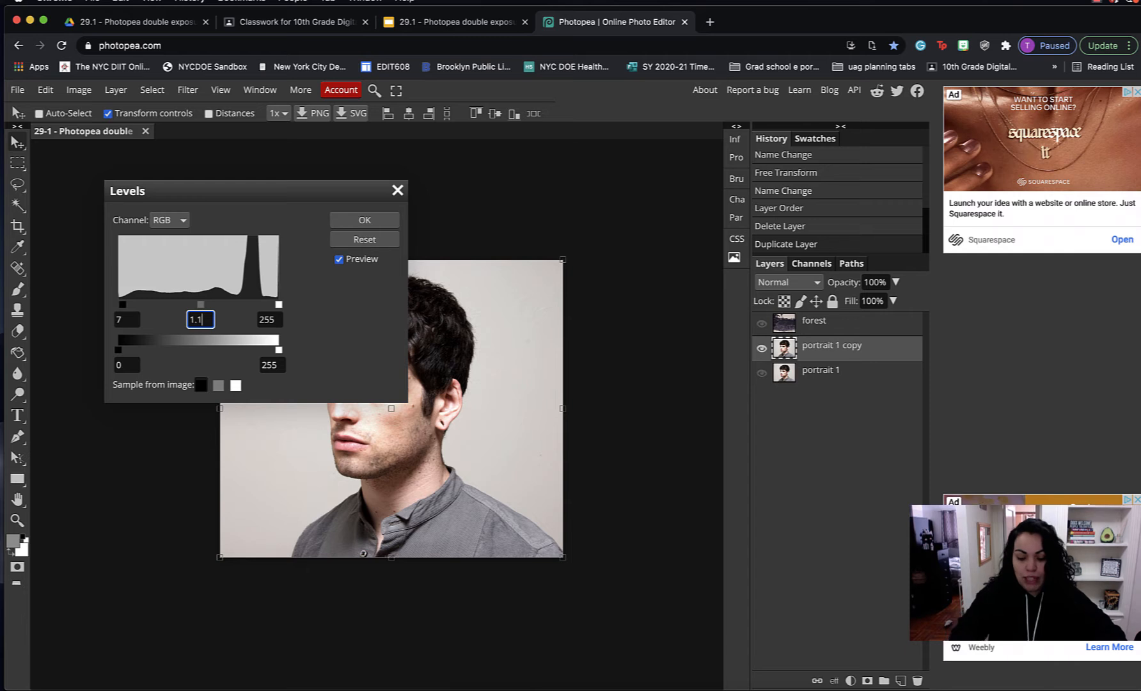
pyautogui.write('1.15')
pyautogui.press('Tab')
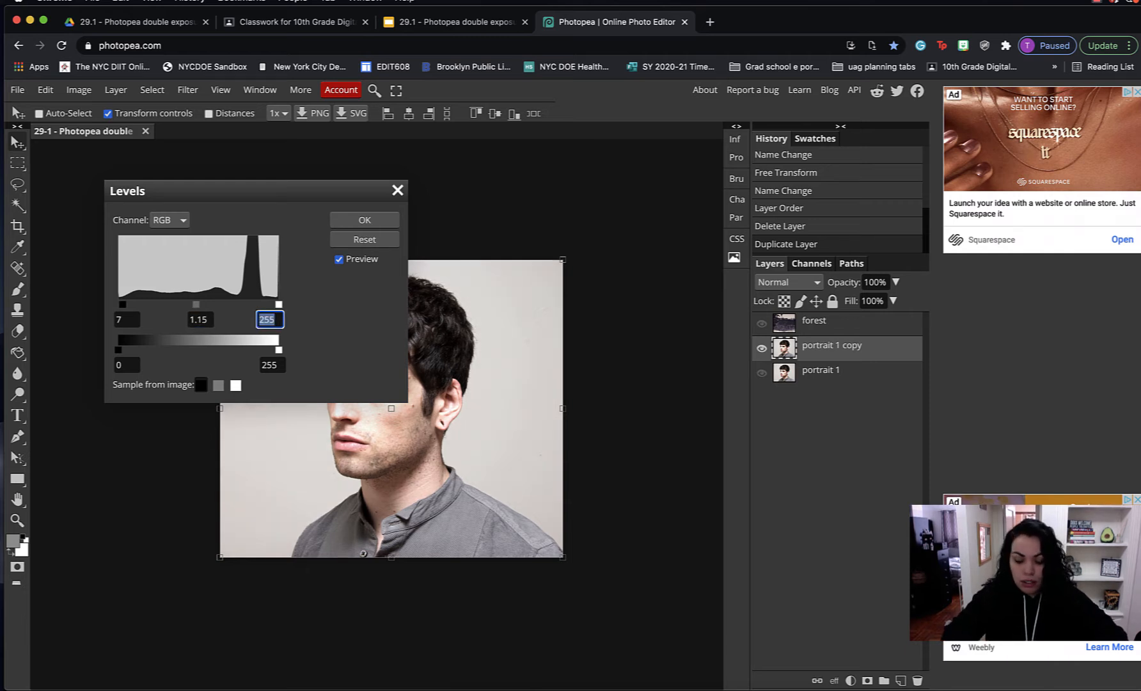
pyautogui.write('197')
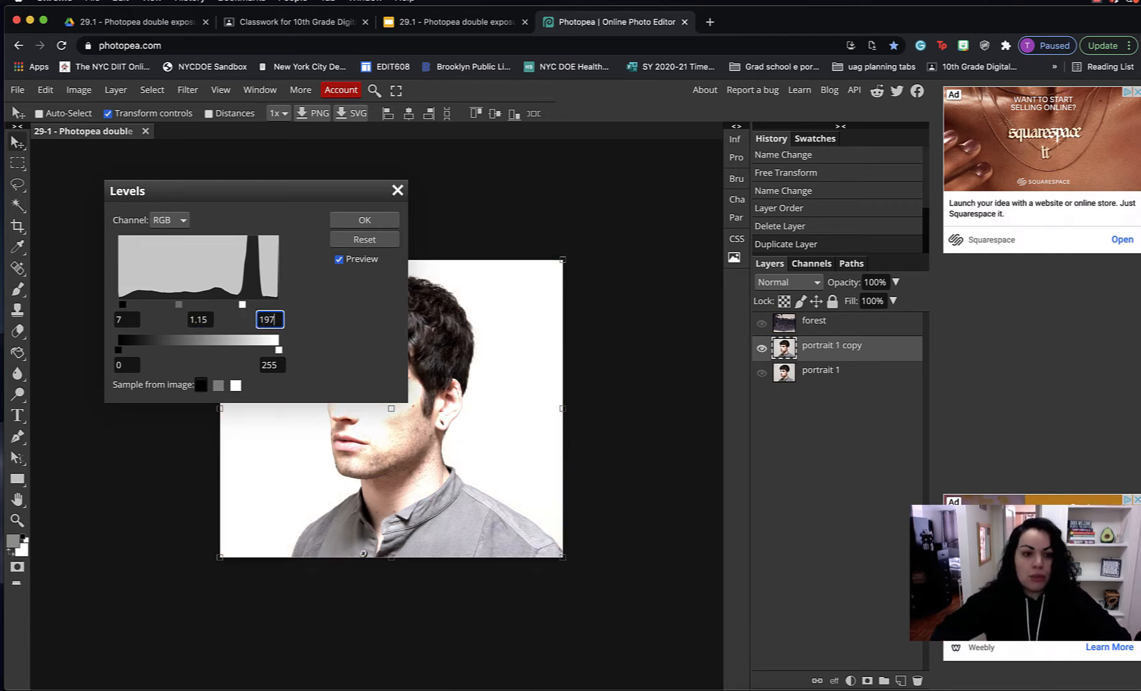
pyautogui.click(365, 219)
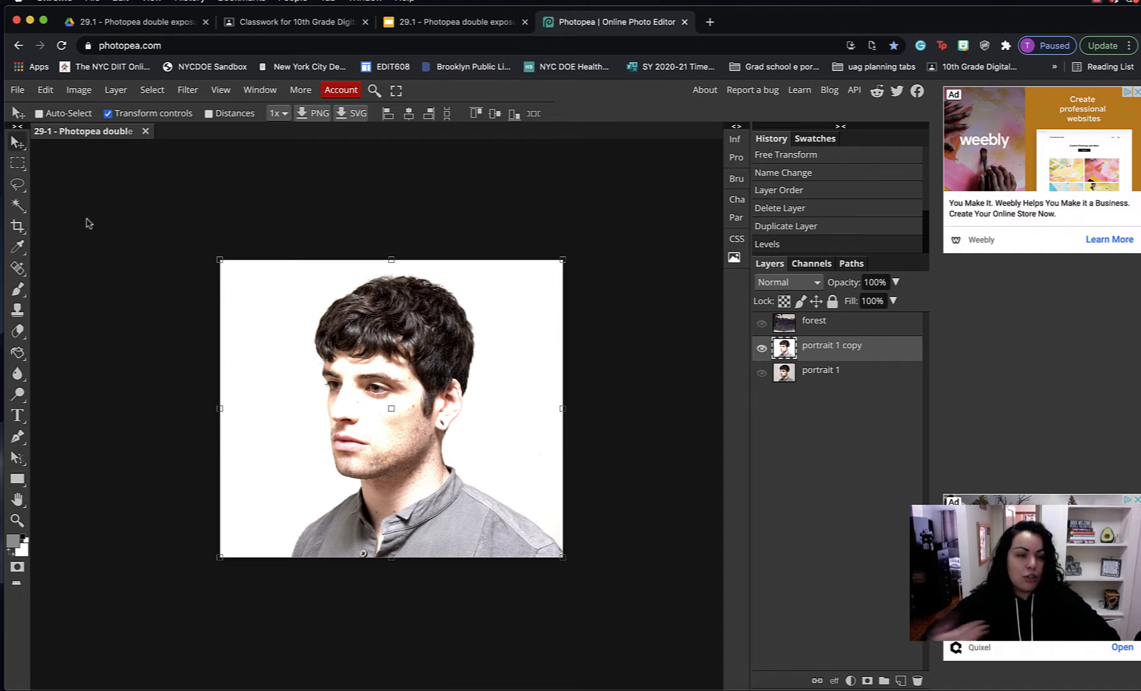
# - Mask out the white background of "portrait 1 copy" with a raster mask made from an inverted Magic Wand selection
pyautogui.click(17, 204)
pyautogui.click(289, 349)
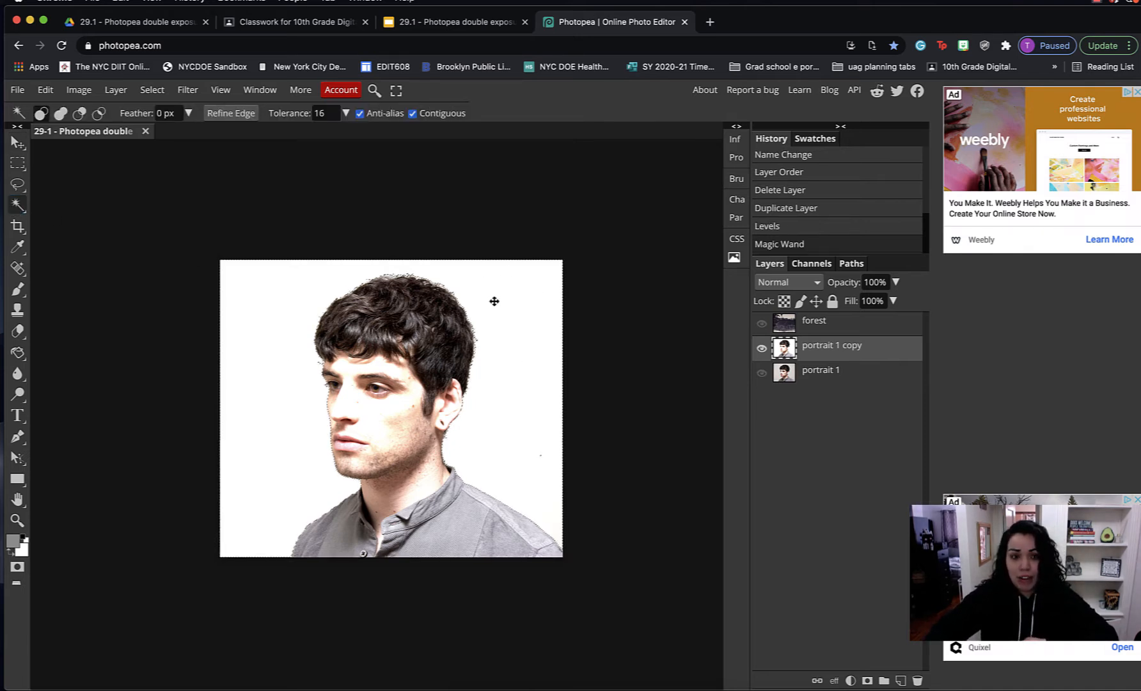
pyautogui.click(186, 90)
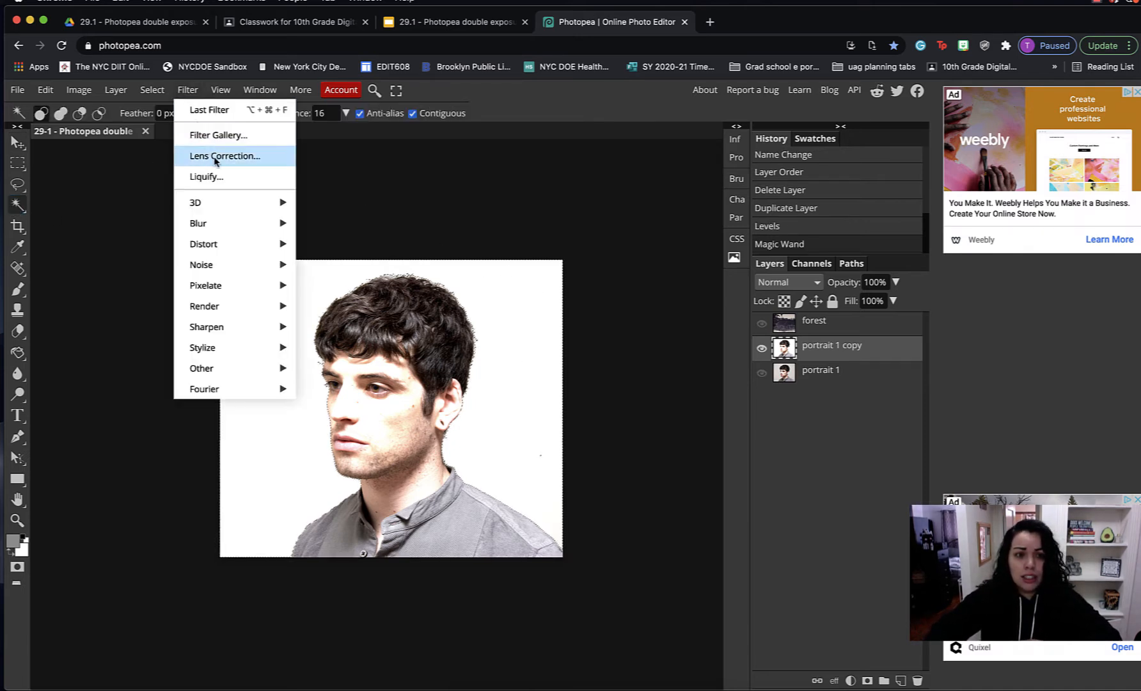
pyautogui.click(181, 149)
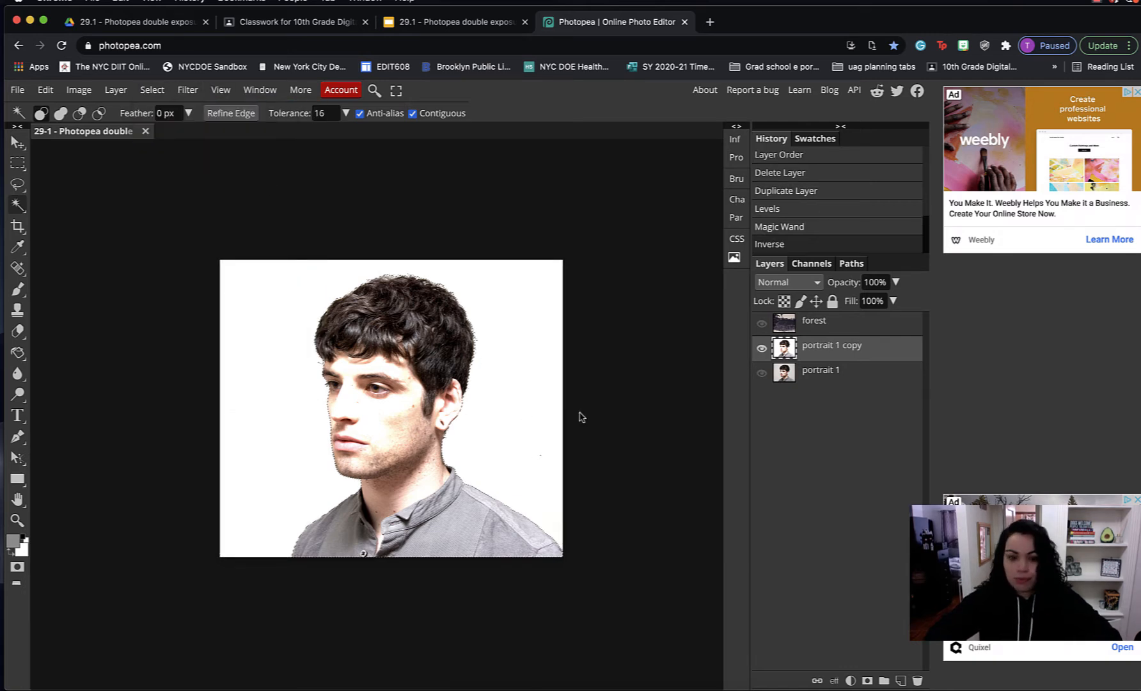
pyautogui.click(867, 680)
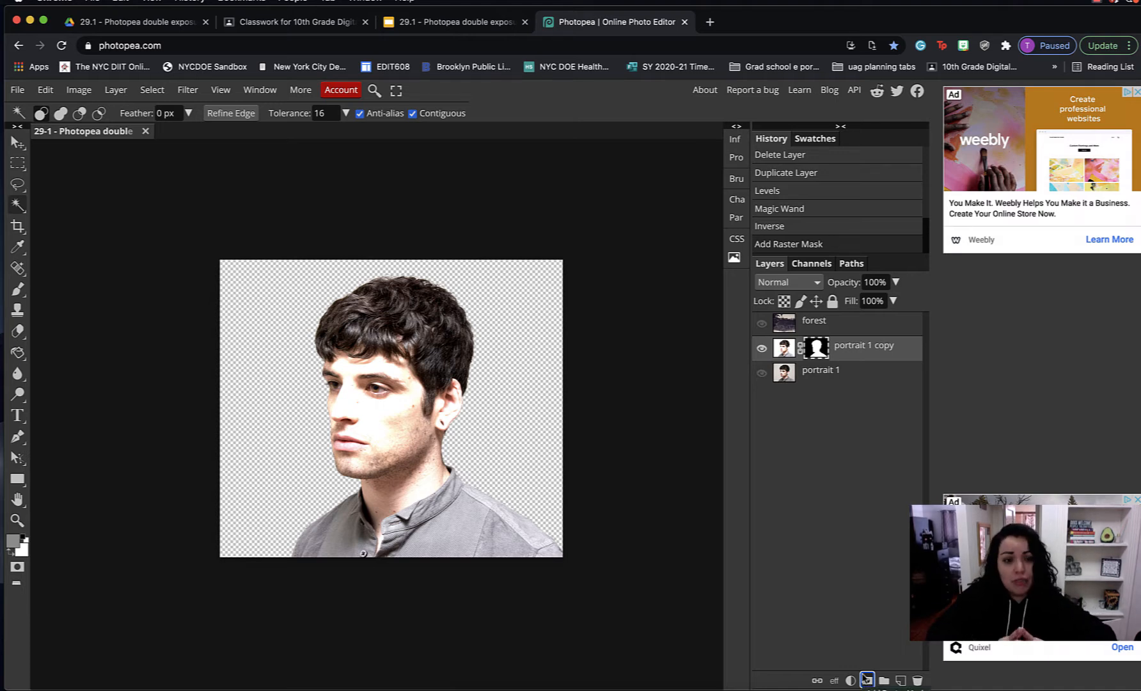
# - Add a new layer directly below "portrait 1 copy" and fill it with gray 969595 using the Paint Bucket
pyautogui.click(900, 682)
pyautogui.moveTo(854, 351); pyautogui.dragTo(856, 385)
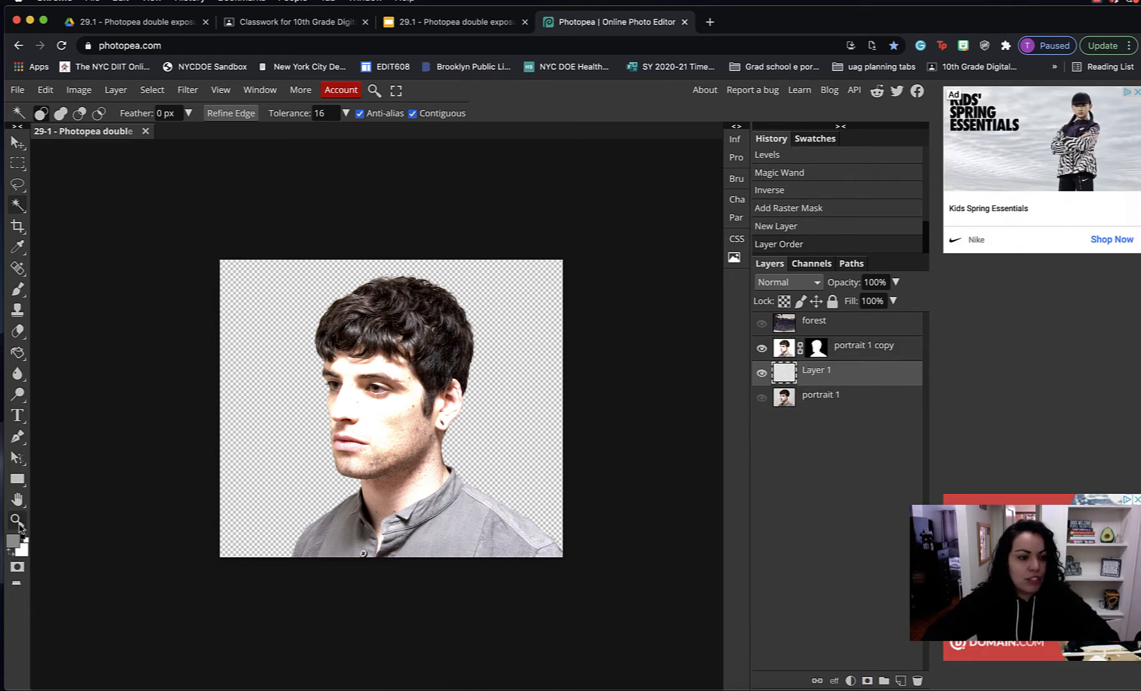
pyautogui.click(15, 541)
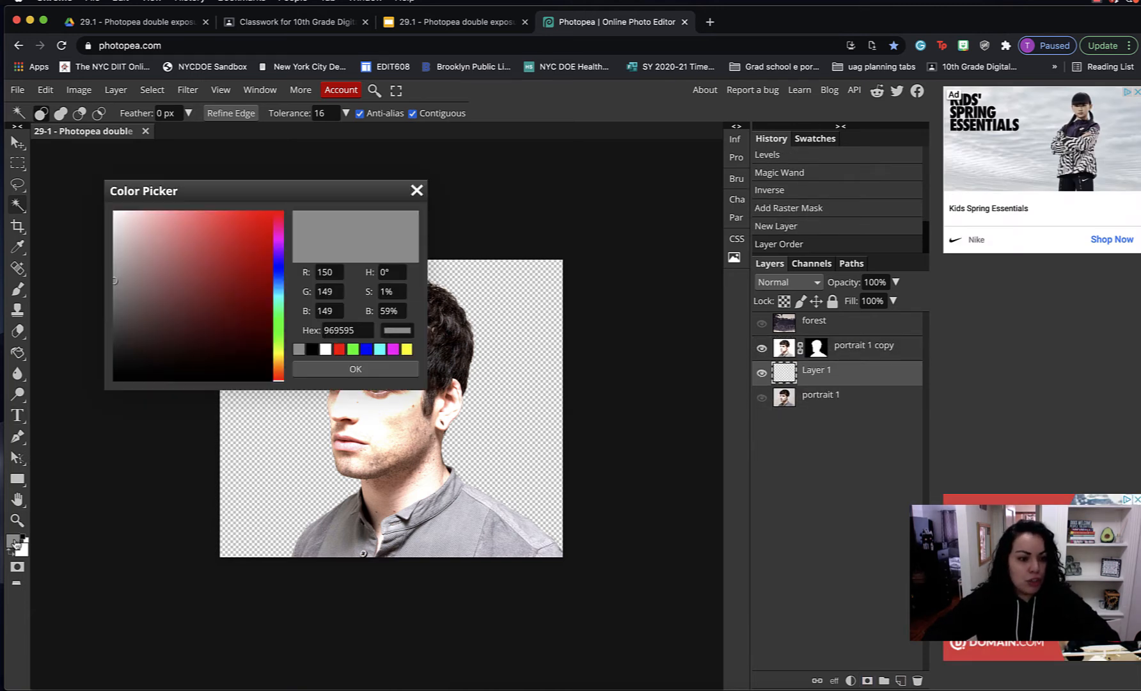
pyautogui.click(318, 370)
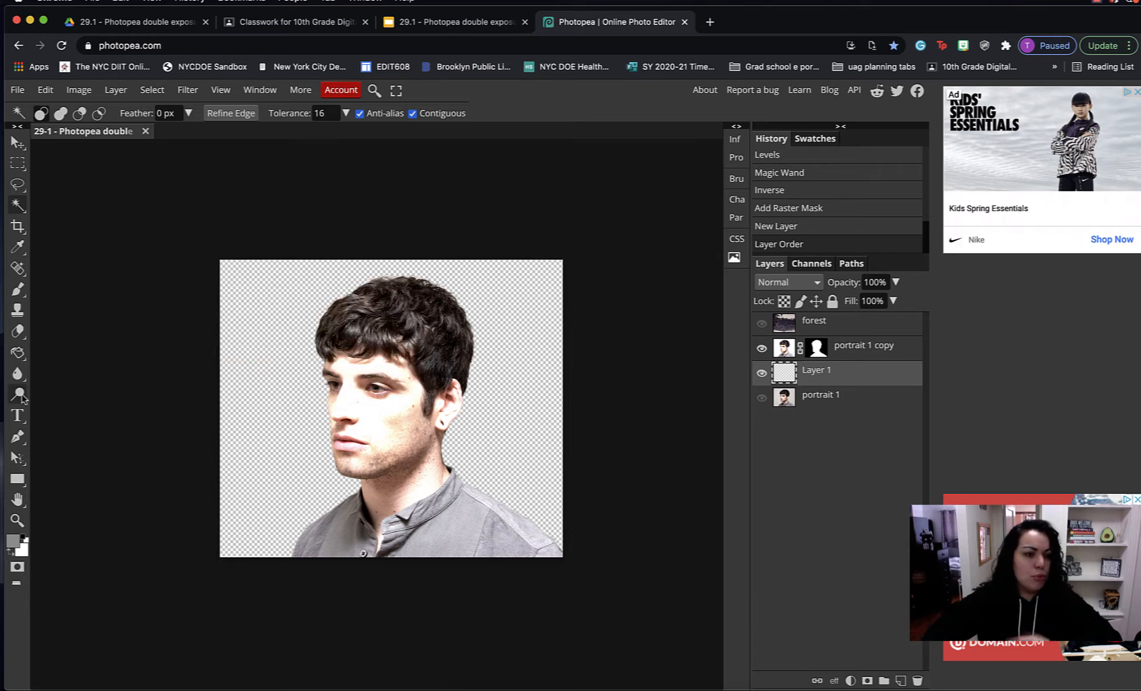
pyautogui.rightClick(18, 353)
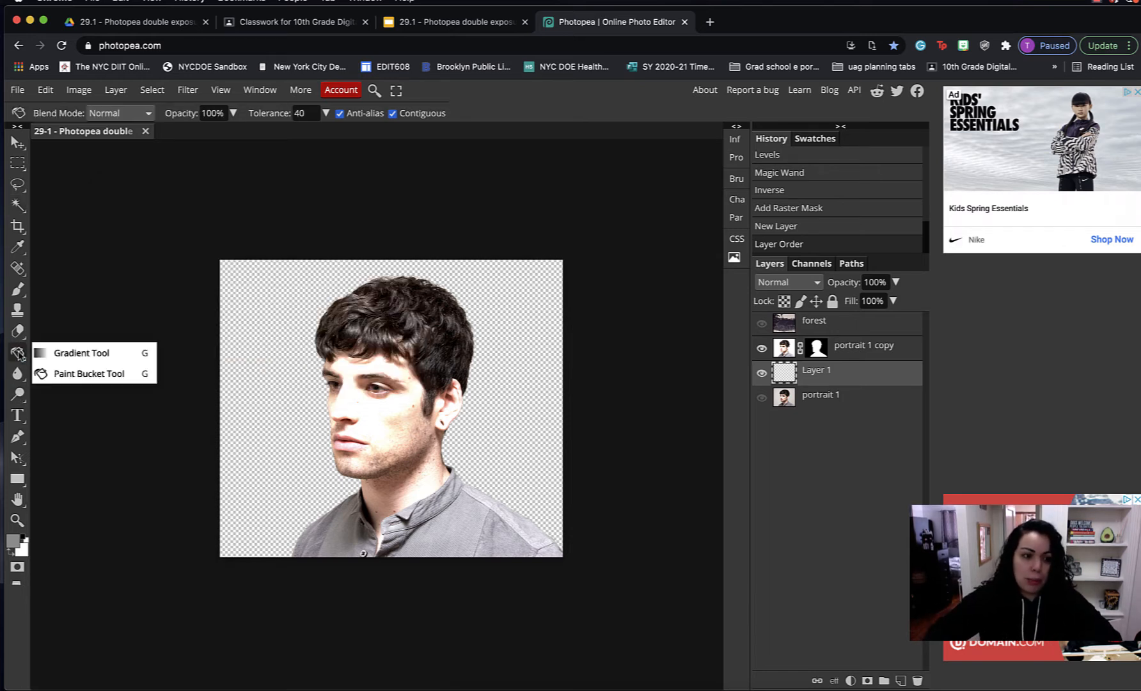
pyautogui.click(75, 376)
pyautogui.click(272, 350)
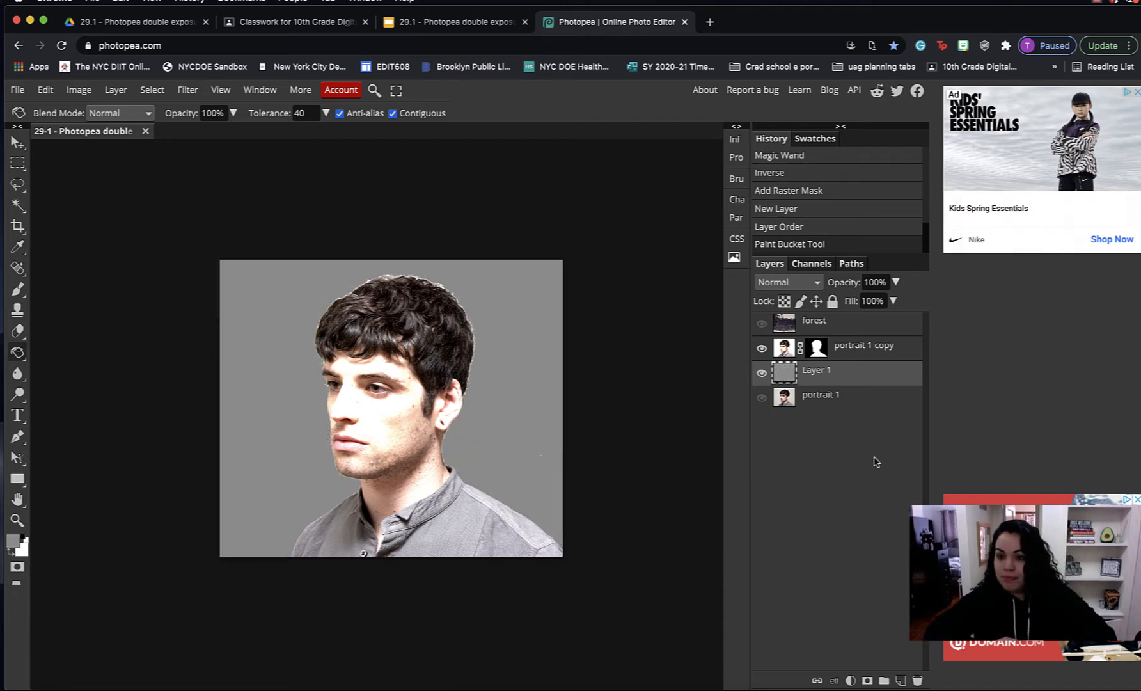
# - Show the forest layer and give it a raster mask from the selection loaded from the mask of "portrait 1 copy"
pyautogui.click(780, 327)
pyautogui.click(761, 324)
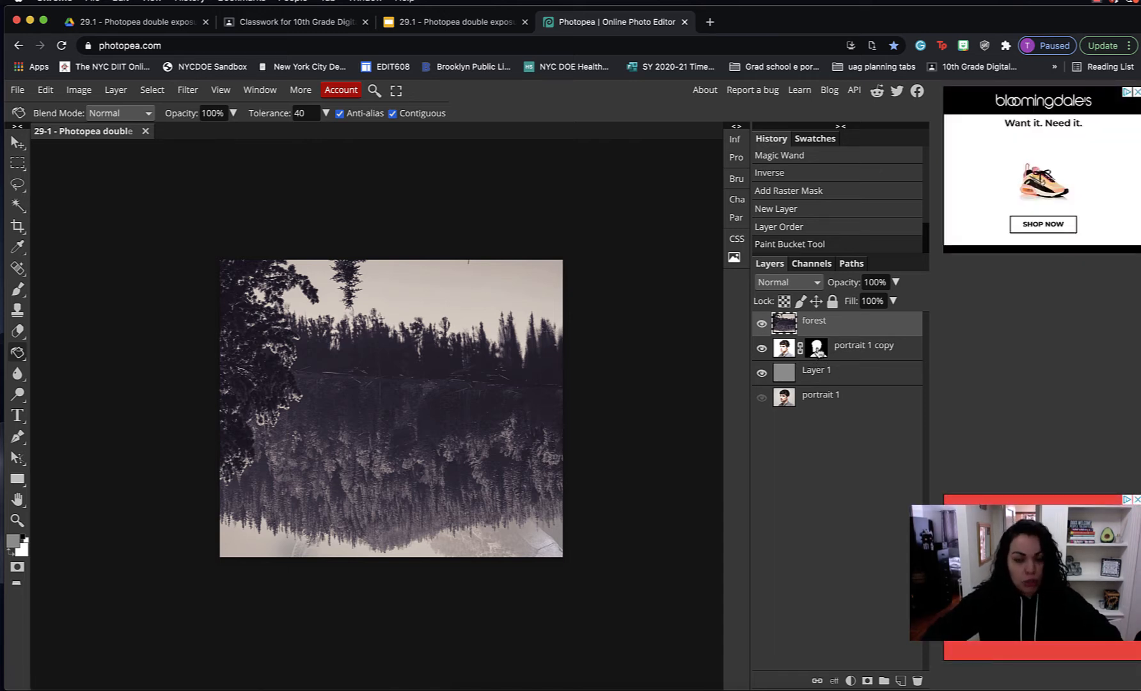
pyautogui.keyDown('super'); pyautogui.click(818, 353); pyautogui.keyUp('super')
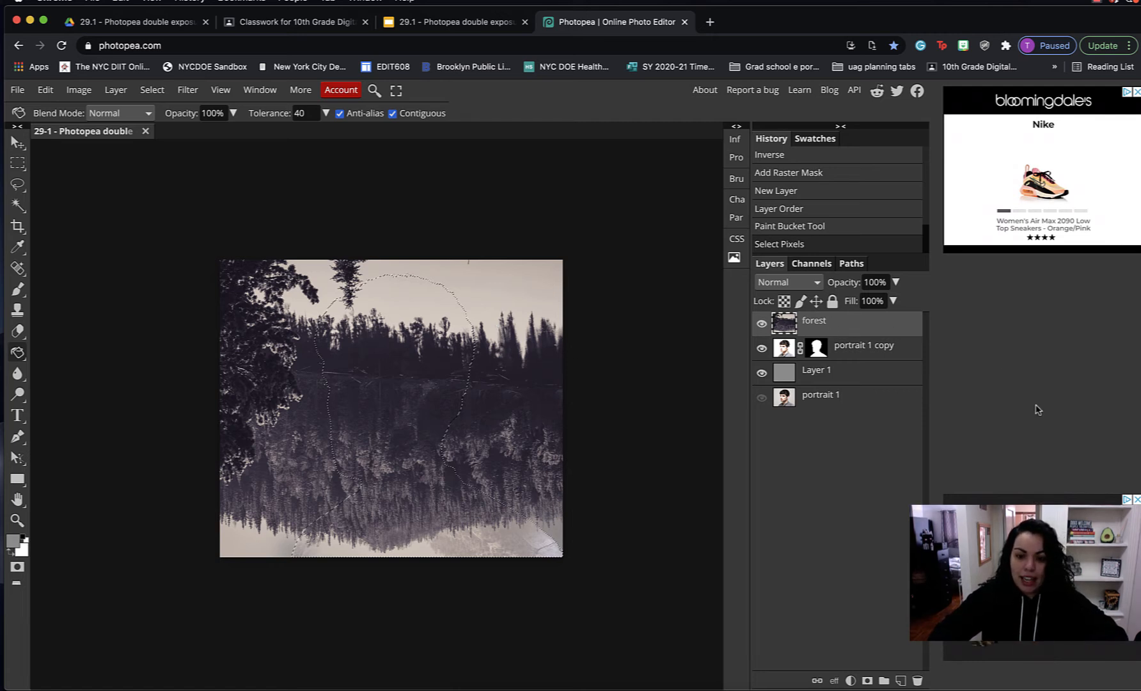
pyautogui.click(866, 680)
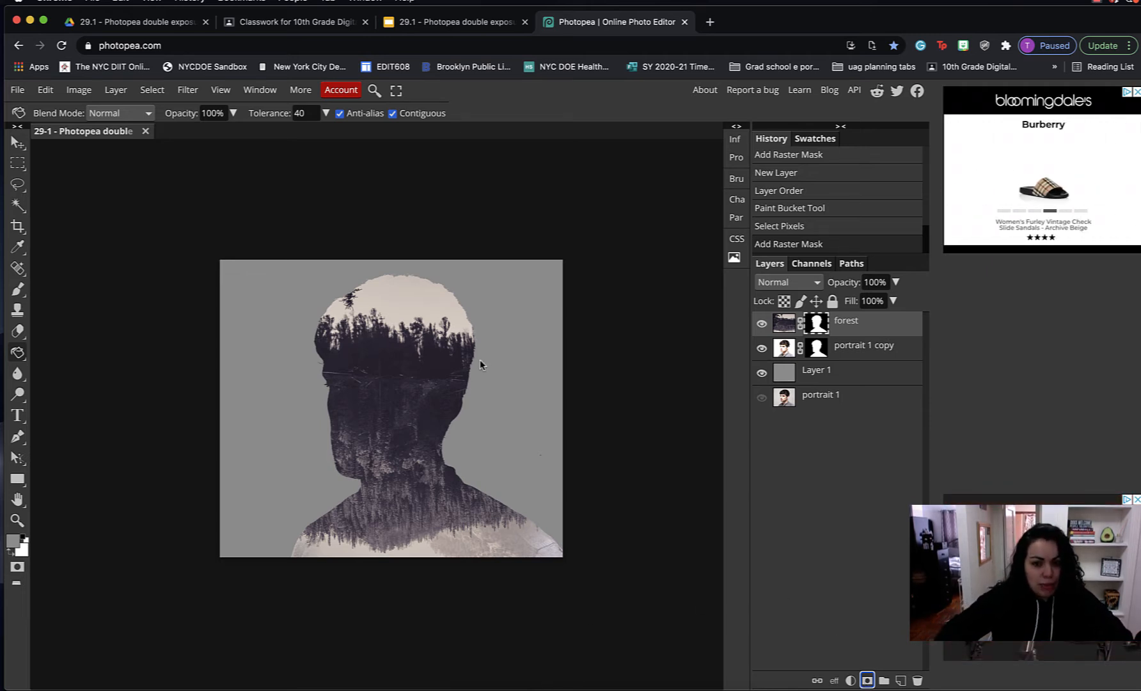
# - Unlink the forest layer's mask and move only the forest image slightly right and down within the head silhouette
pyautogui.press('v')
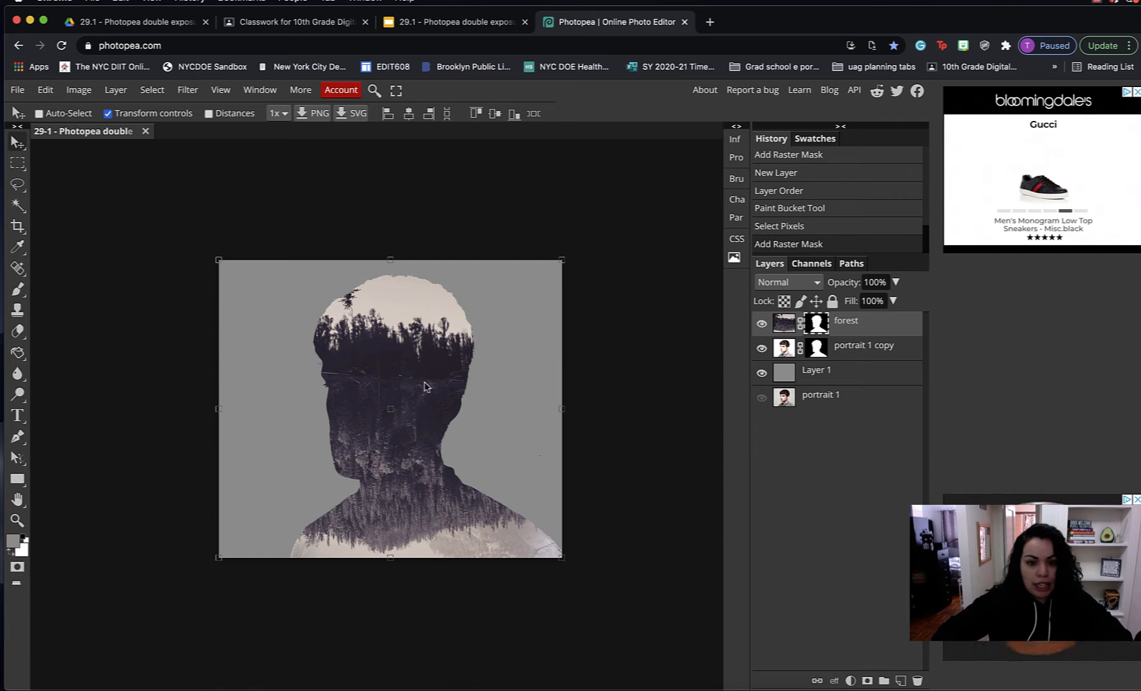
pyautogui.moveTo(376, 349); pyautogui.dragTo(474, 350)
pyautogui.hotkey('ctrl', 'z')
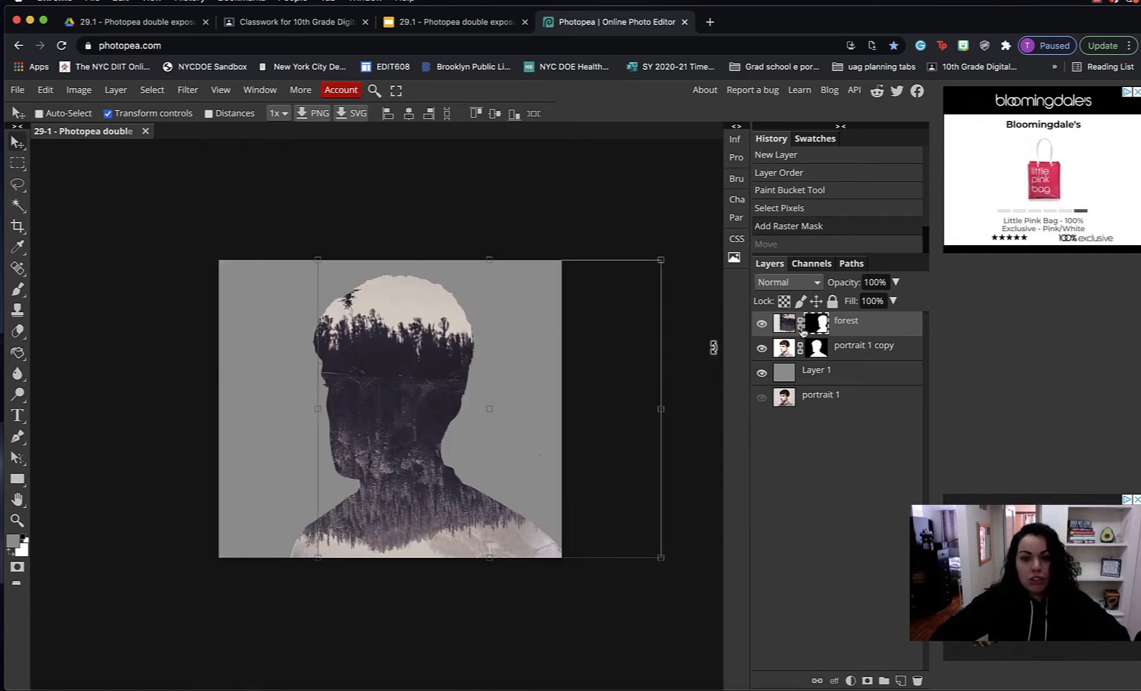
pyautogui.click(800, 324)
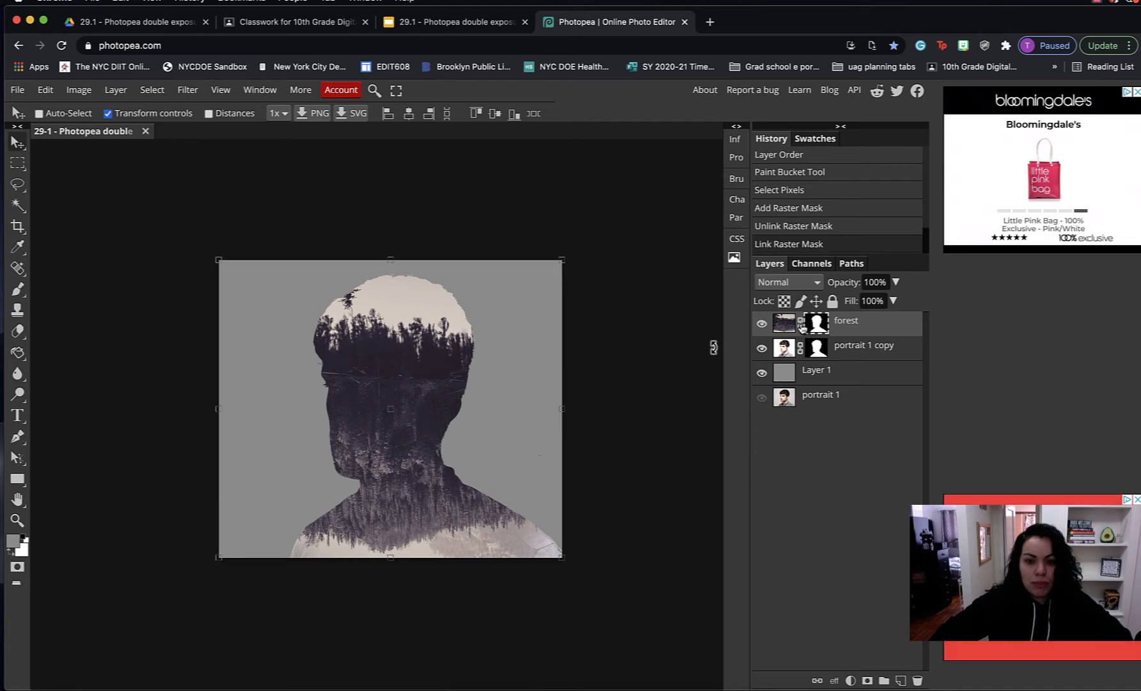
pyautogui.click(801, 325)
pyautogui.click(800, 325)
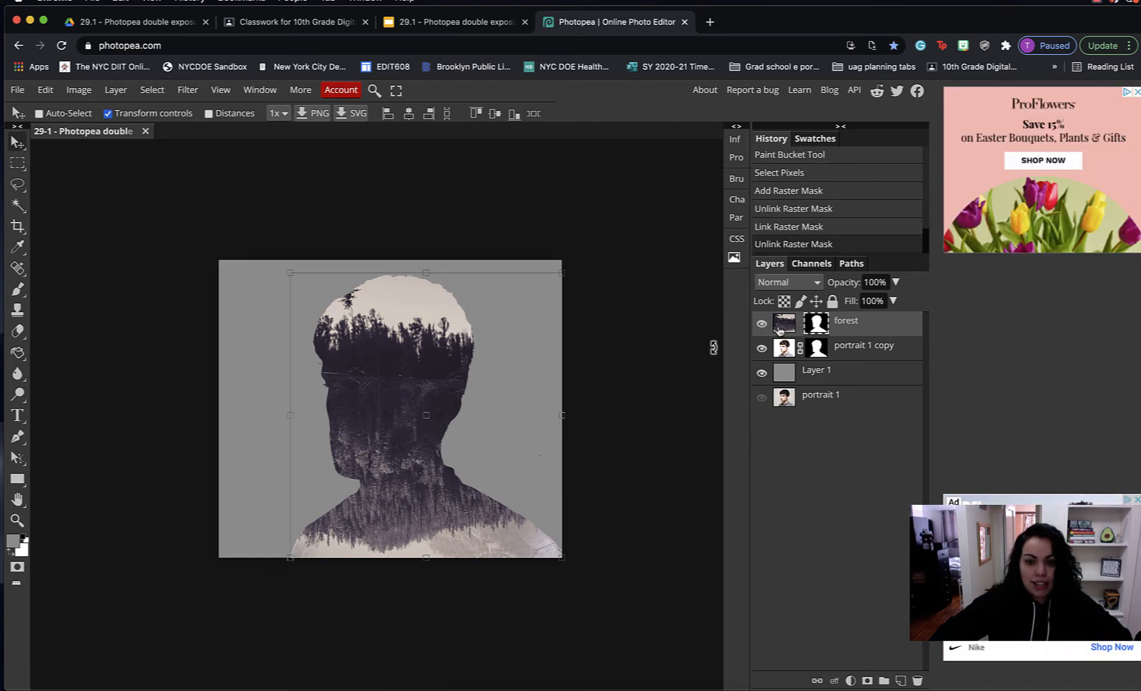
pyautogui.click(784, 325)
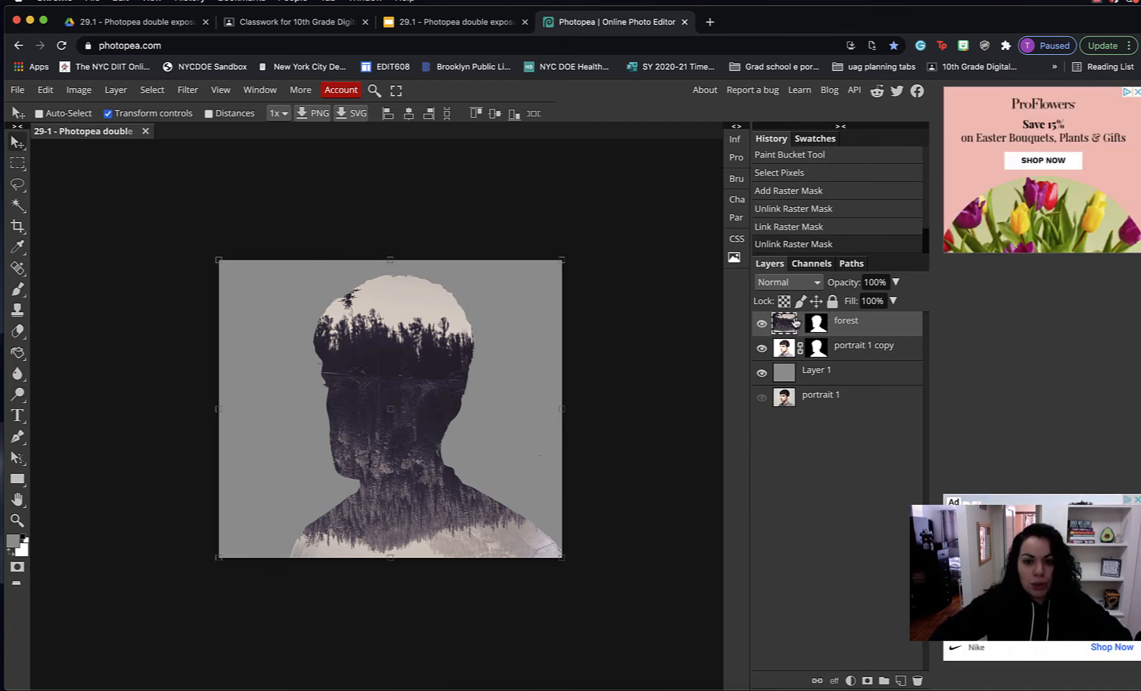
pyautogui.moveTo(413, 332); pyautogui.dragTo(439, 344)
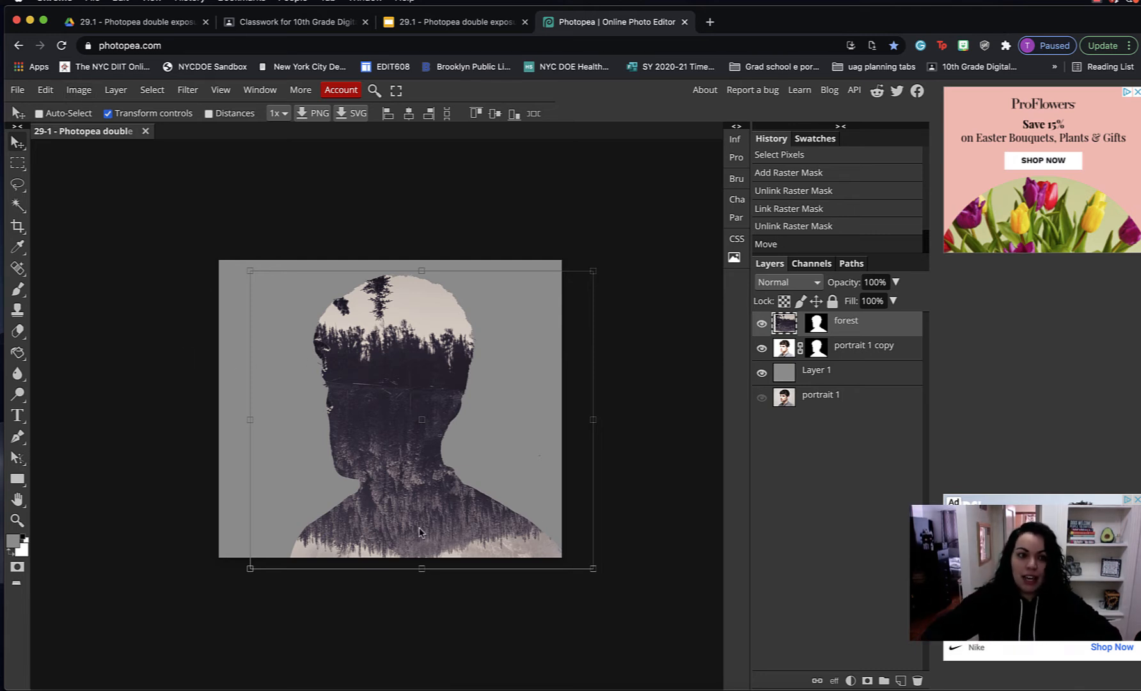
# - Flip the forest image vertically and reposition it so the trees cover the face inside the silhouette
pyautogui.click(79, 90)
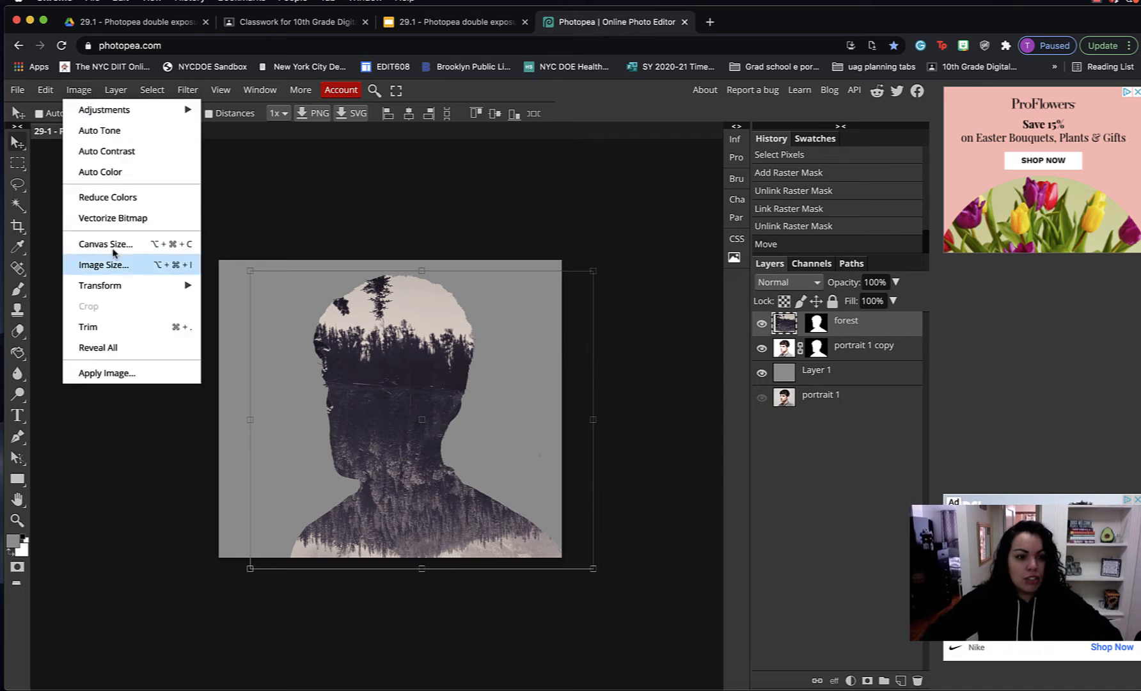
pyautogui.click(54, 90)
pyautogui.moveTo(124, 421)
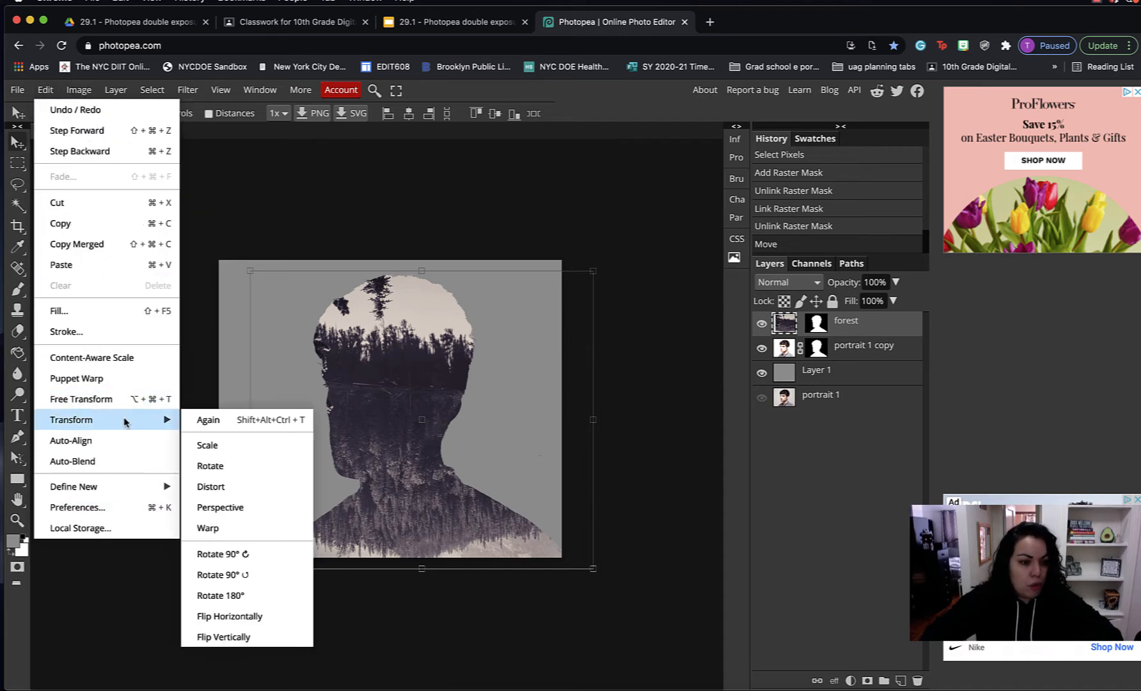
pyautogui.click(269, 638)
pyautogui.moveTo(408, 377)
pyautogui.mouseDown()
pyautogui.moveTo(409, 394)
pyautogui.moveTo(419, 363)
pyautogui.mouseUp()
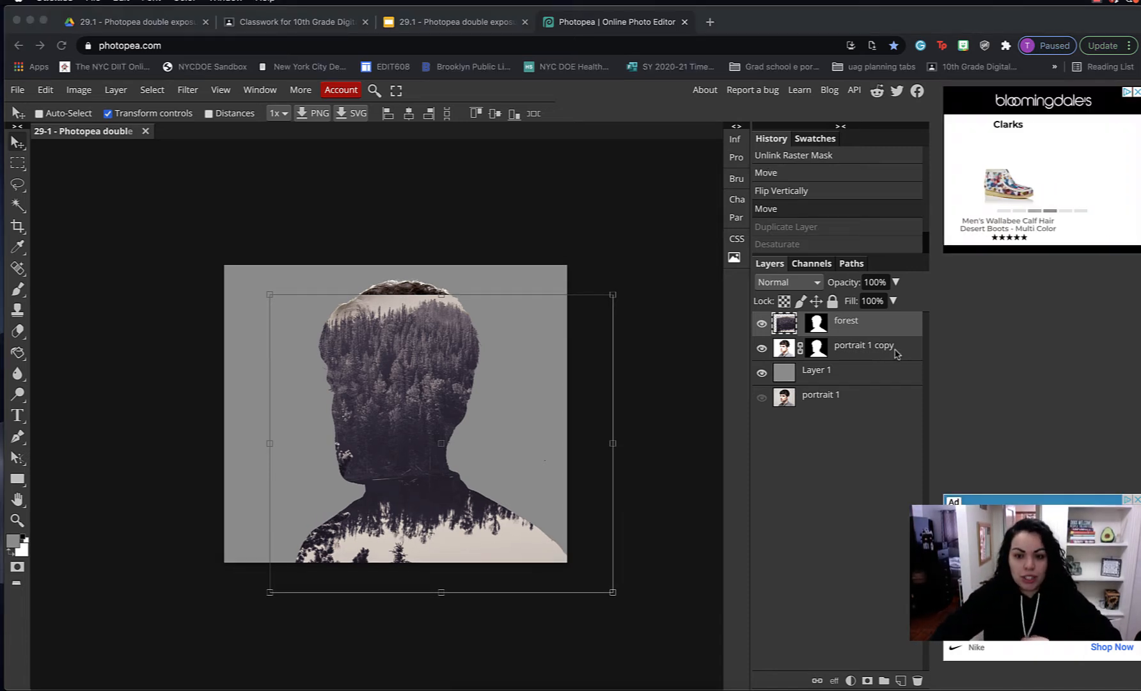
# - Hide the forest layer and make "portrait 1 copy" the active layer
pyautogui.click(761, 323)
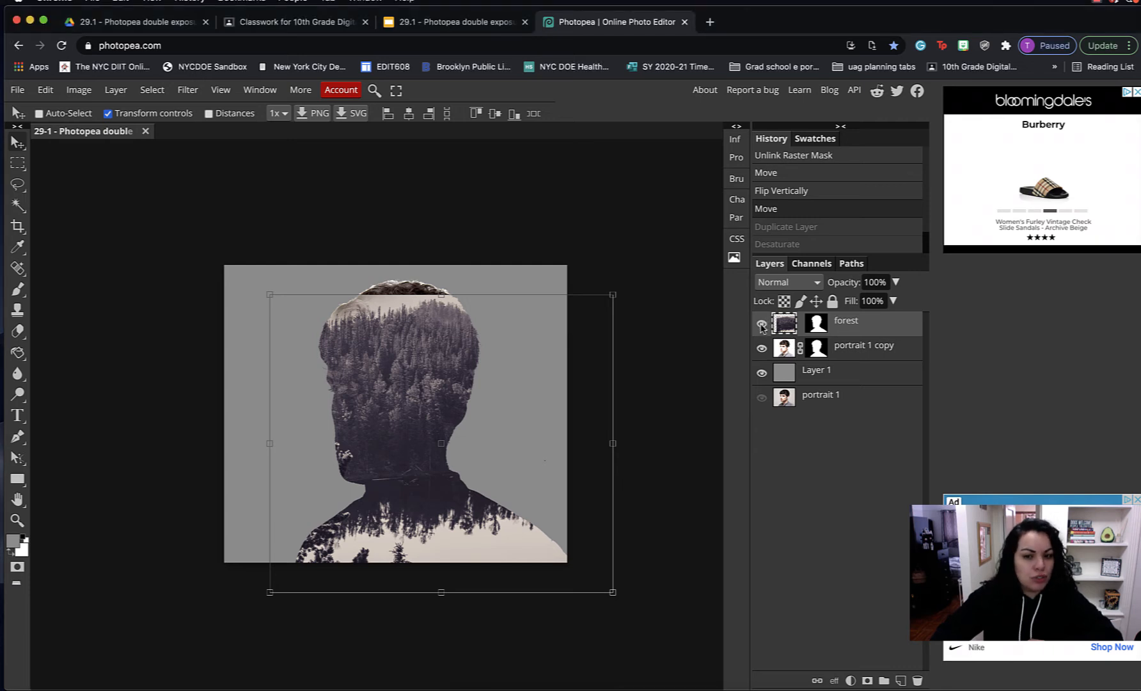
pyautogui.click(762, 323)
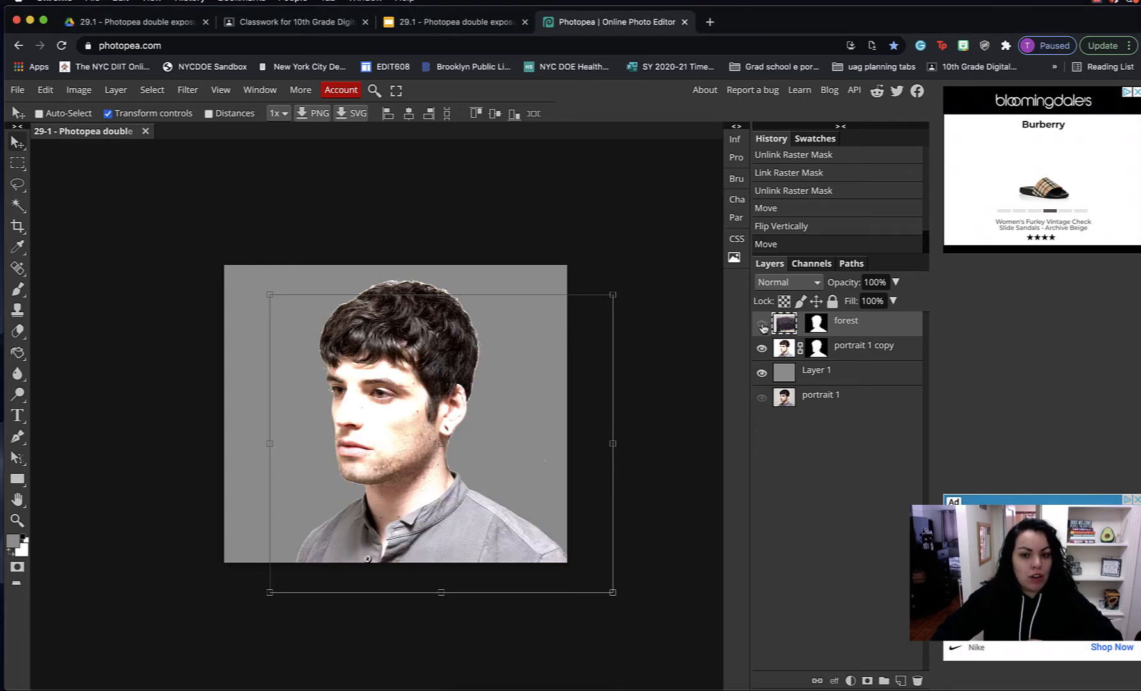
pyautogui.click(870, 350)
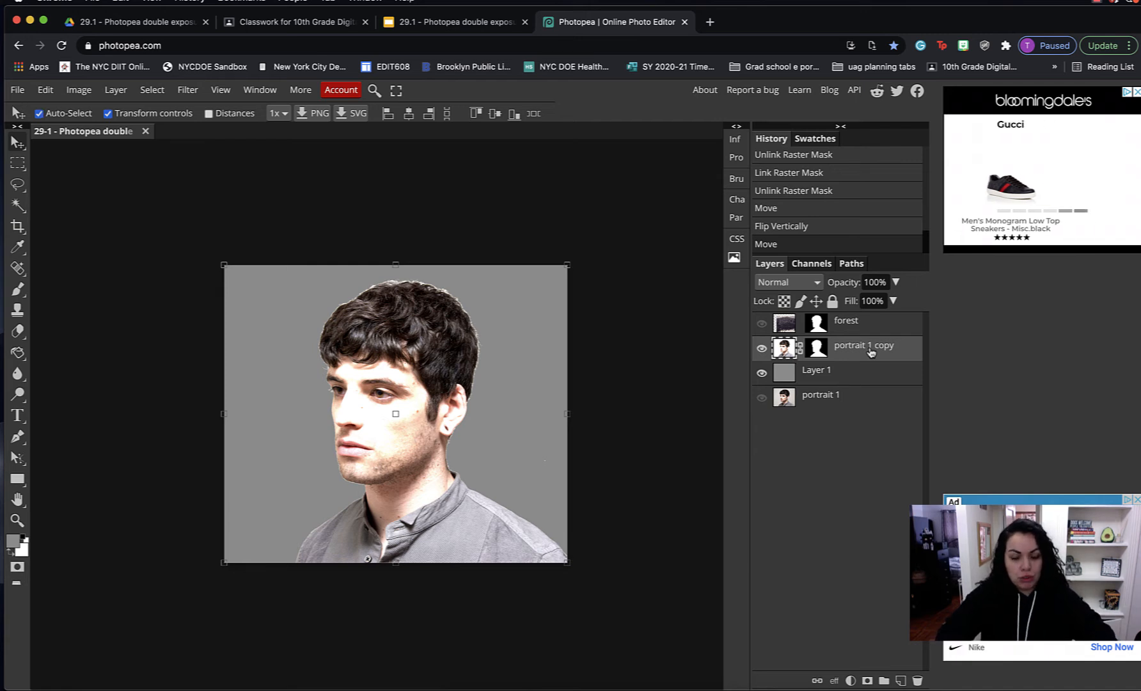
# - Duplicate the "portrait 1 copy" layer, hide the original copy, and desaturate the duplicate
pyautogui.press('super+j')
pyautogui.click(762, 375)
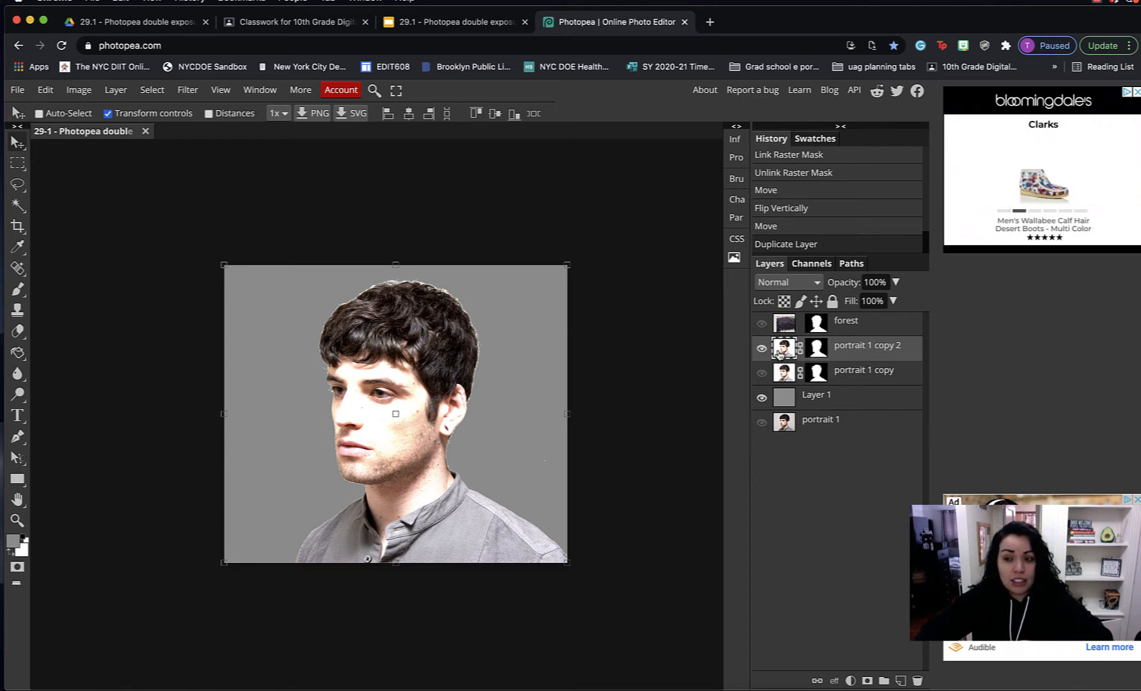
pyautogui.click(78, 90)
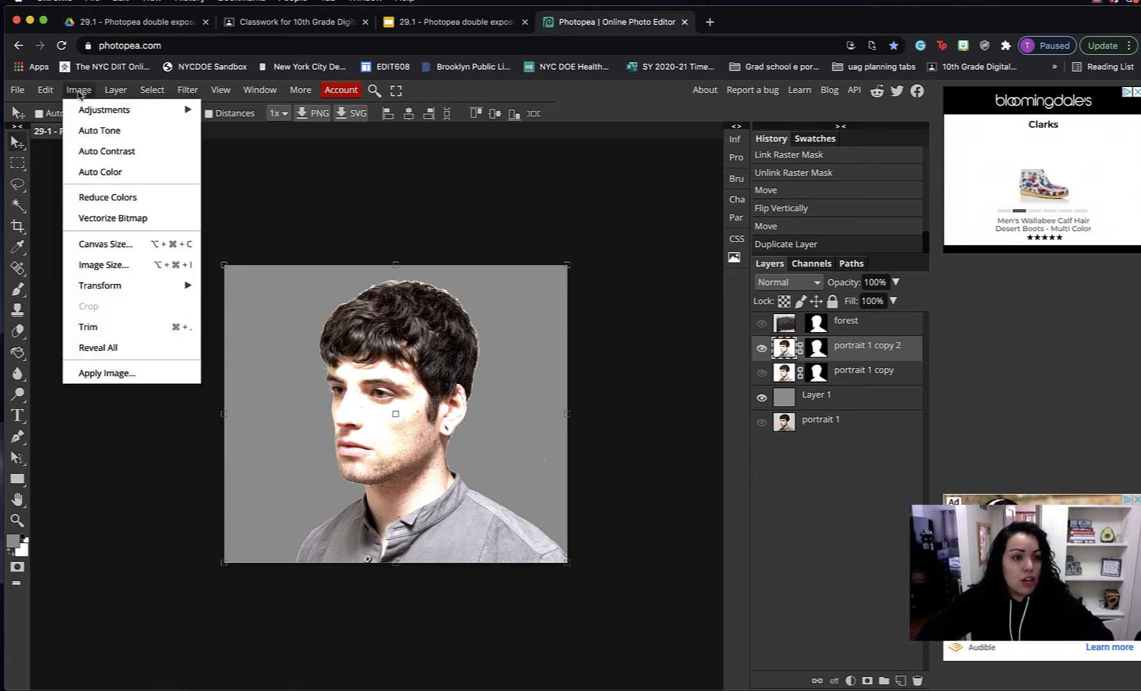
pyautogui.moveTo(102, 110)
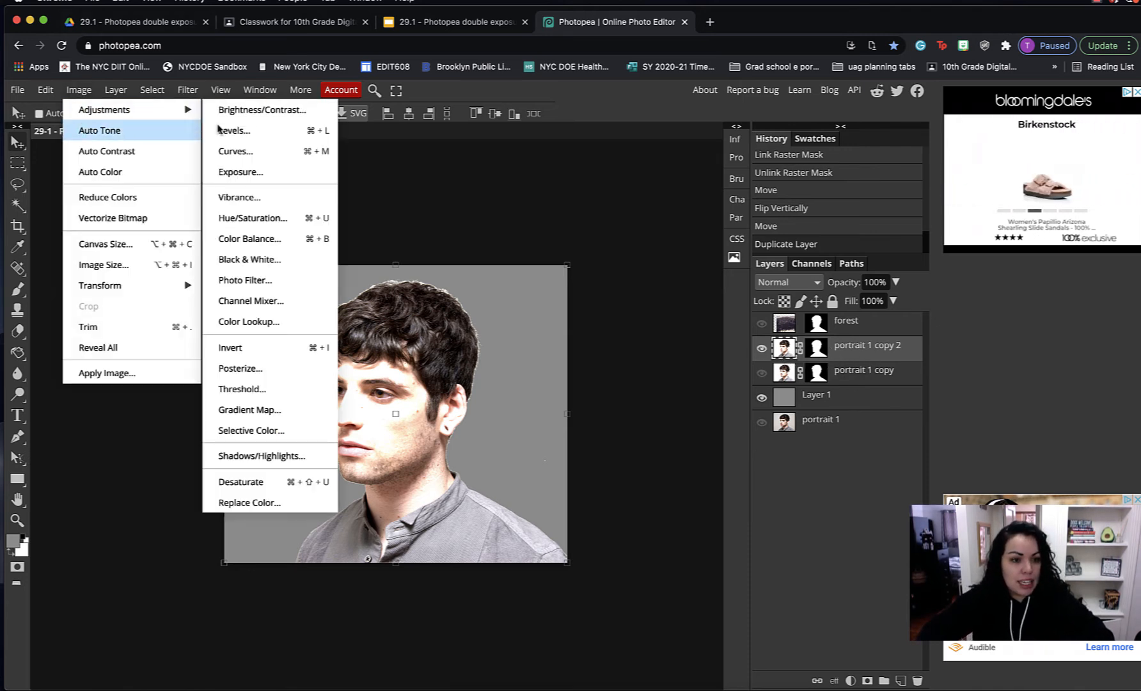
pyautogui.click(267, 484)
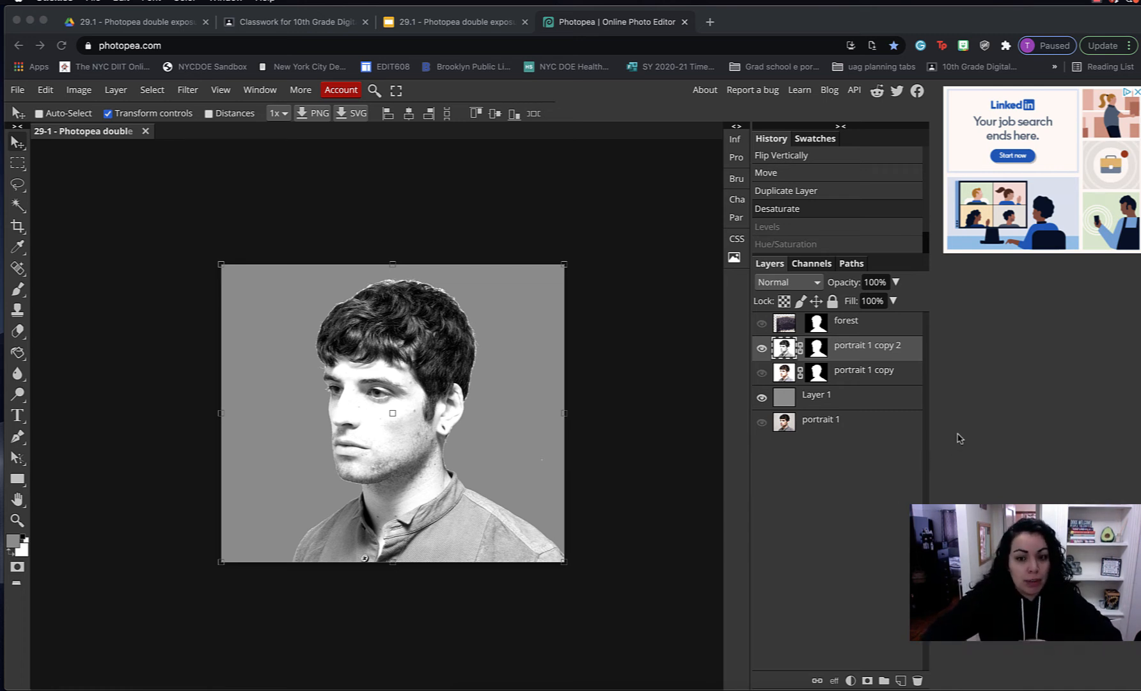
# - Apply Levels to "portrait 1 copy 2" with input values 117, 0.73 and 255
pyautogui.click(79, 91)
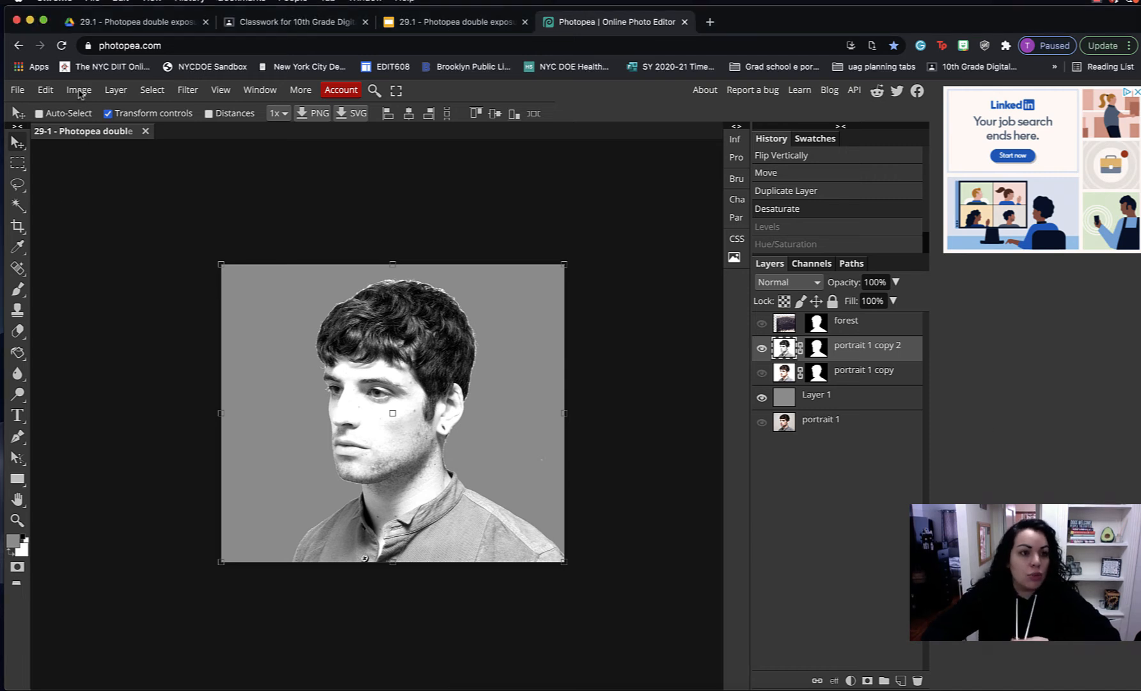
pyautogui.click(86, 93)
pyautogui.moveTo(109, 110)
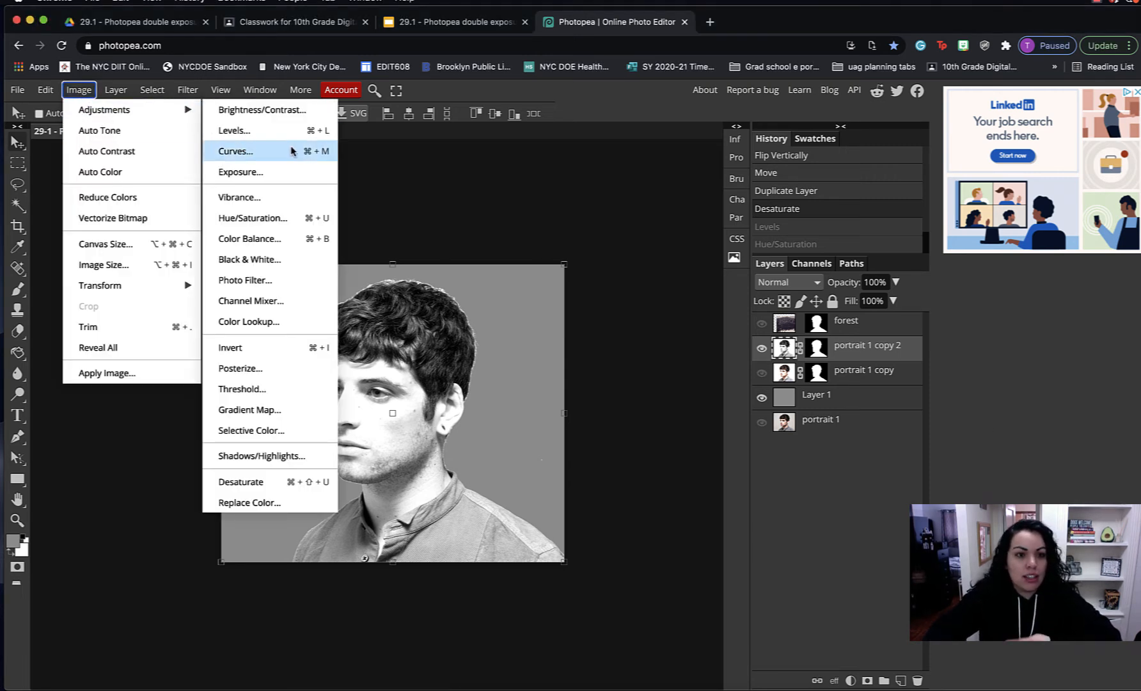
pyautogui.click(256, 130)
pyautogui.click(136, 319)
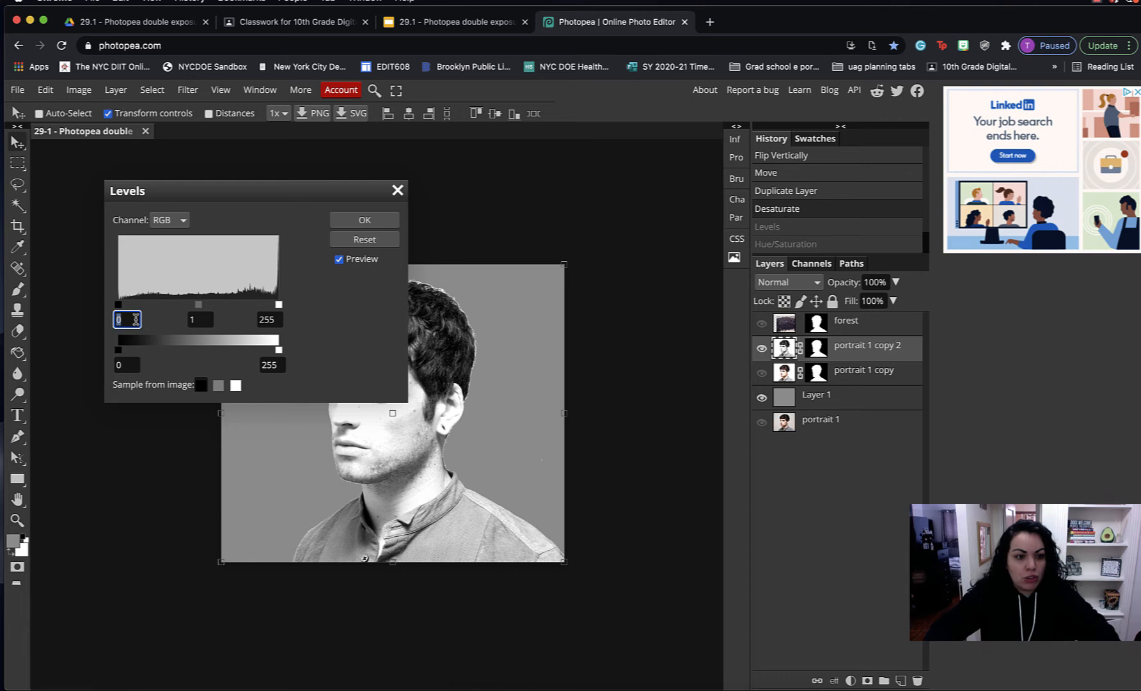
pyautogui.write('117')
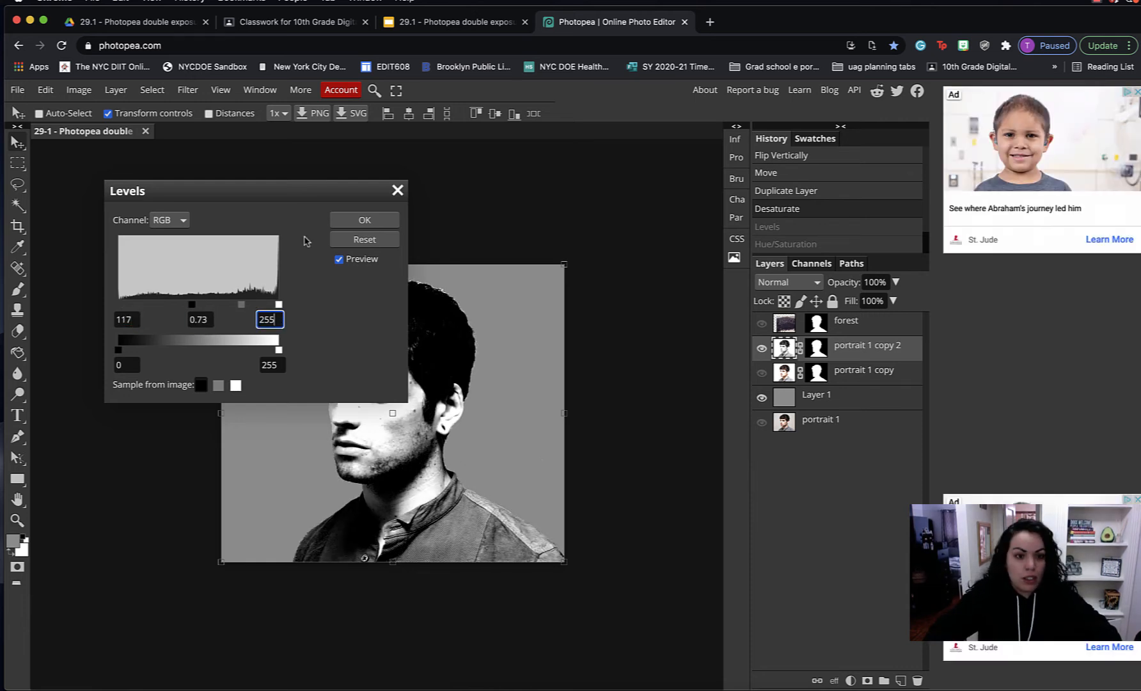
pyautogui.click(364, 219)
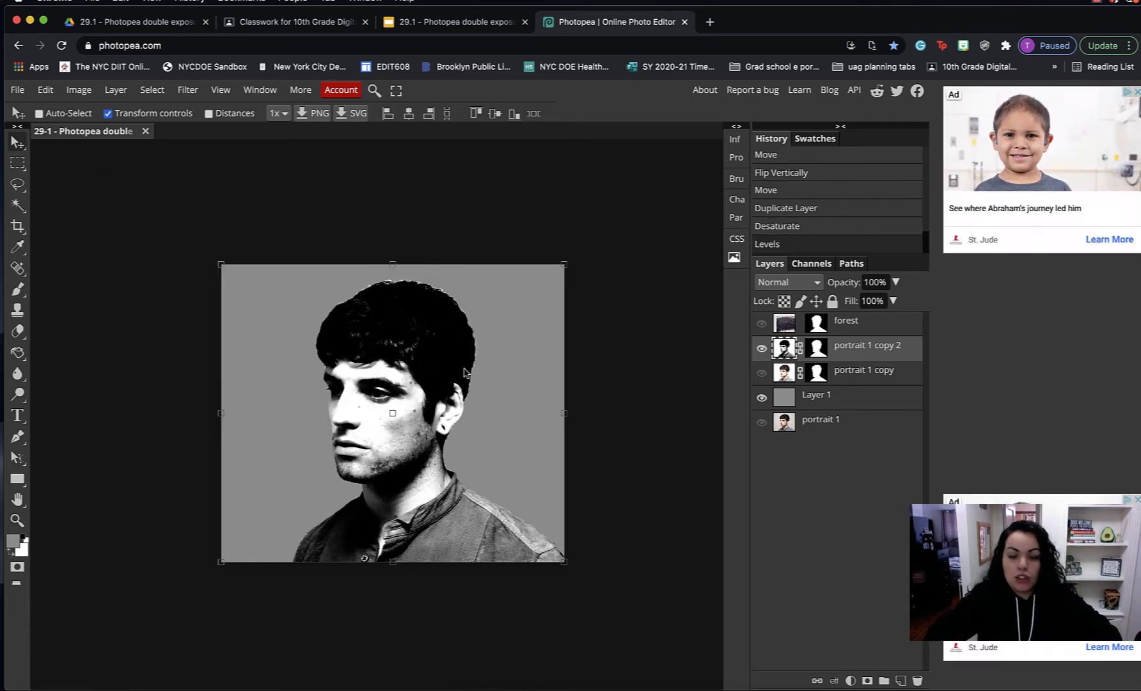
pyautogui.hscroll(1, 464, 369)
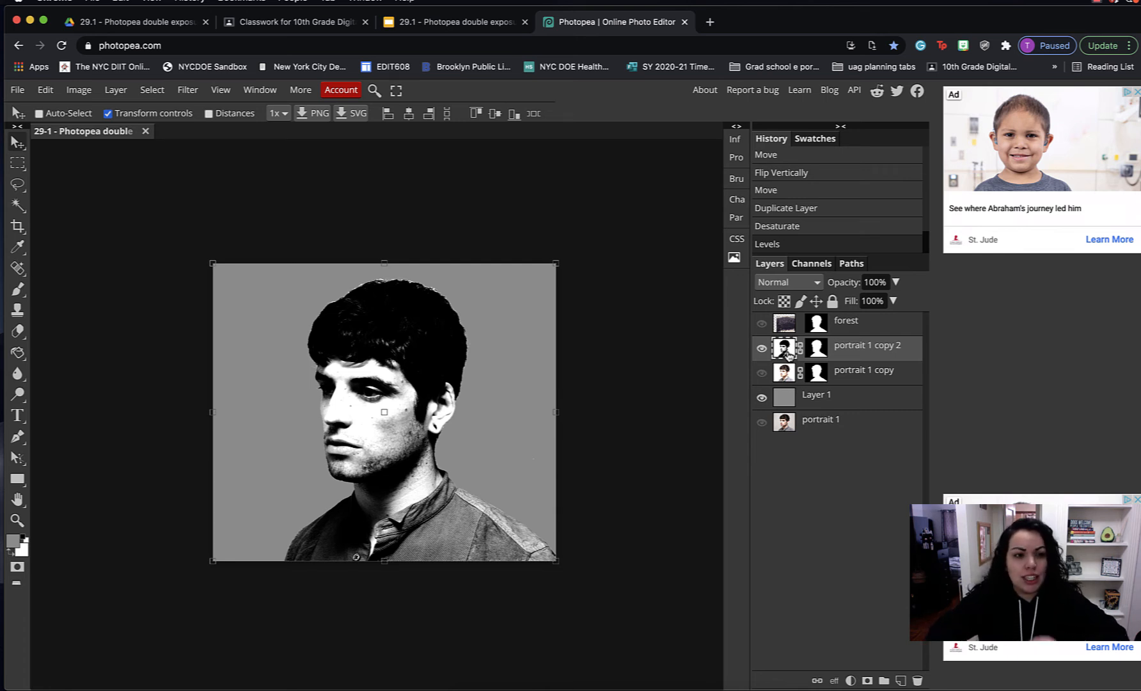
# - Colorize "portrait 1 copy 2" with Hue/Saturation, using hue 212 and saturation 10
pyautogui.click(79, 91)
pyautogui.moveTo(184, 110)
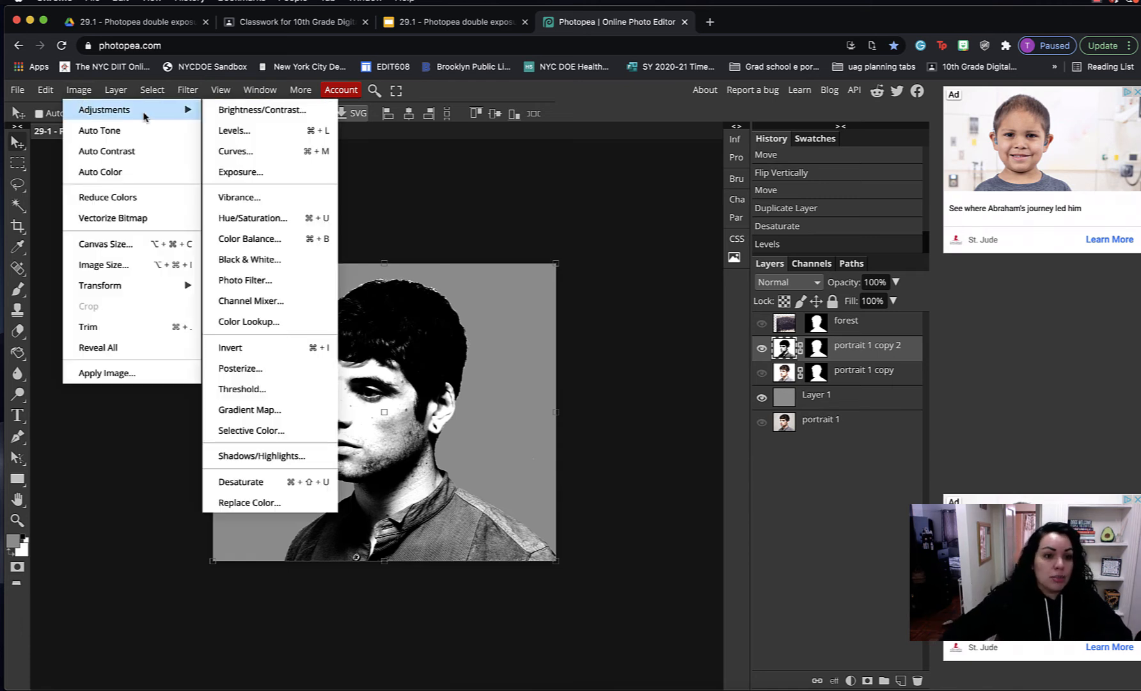
pyautogui.click(311, 218)
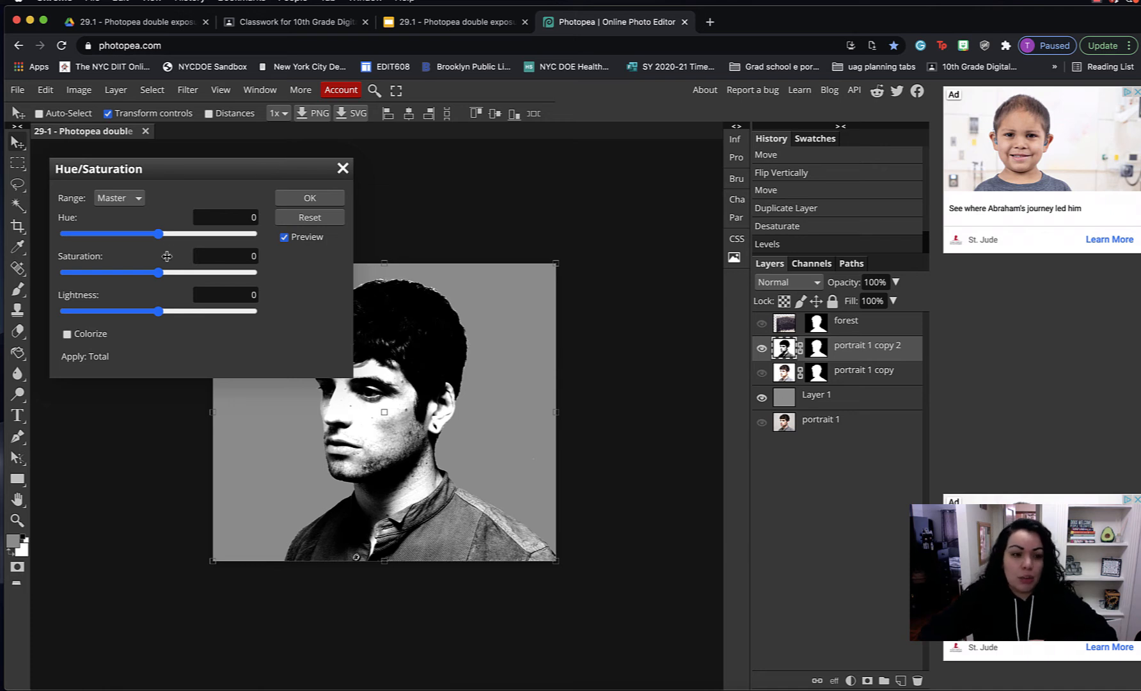
pyautogui.click(67, 334)
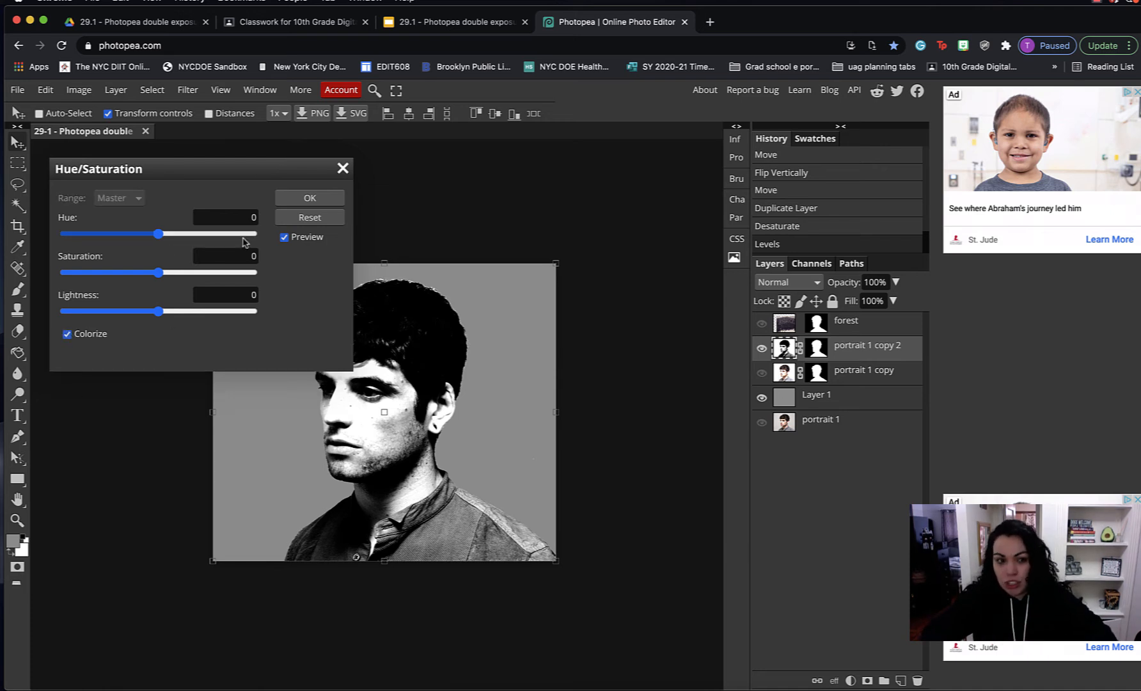
pyautogui.click(255, 217)
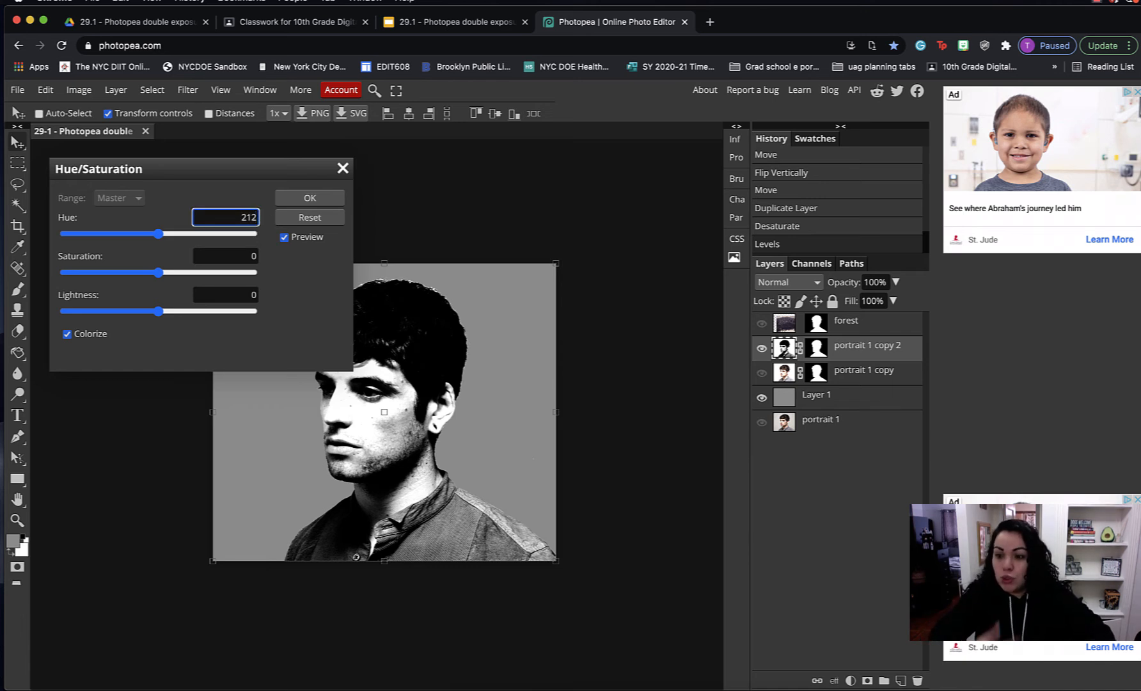
pyautogui.write('212')
pyautogui.press('Tab')
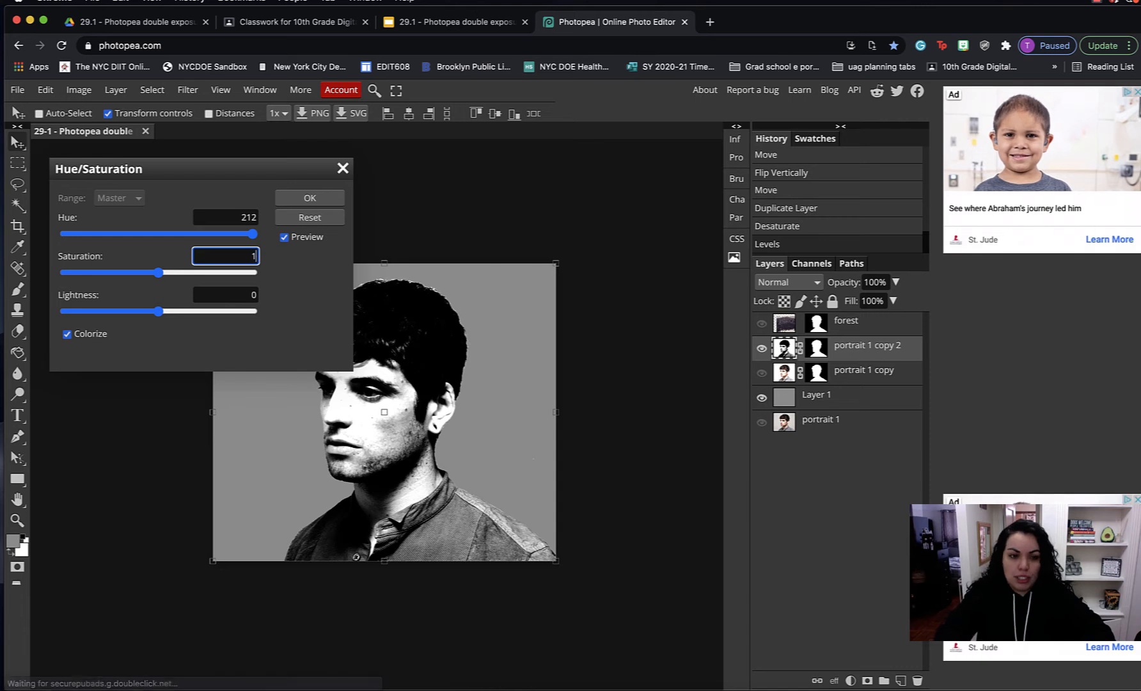
pyautogui.write('10')
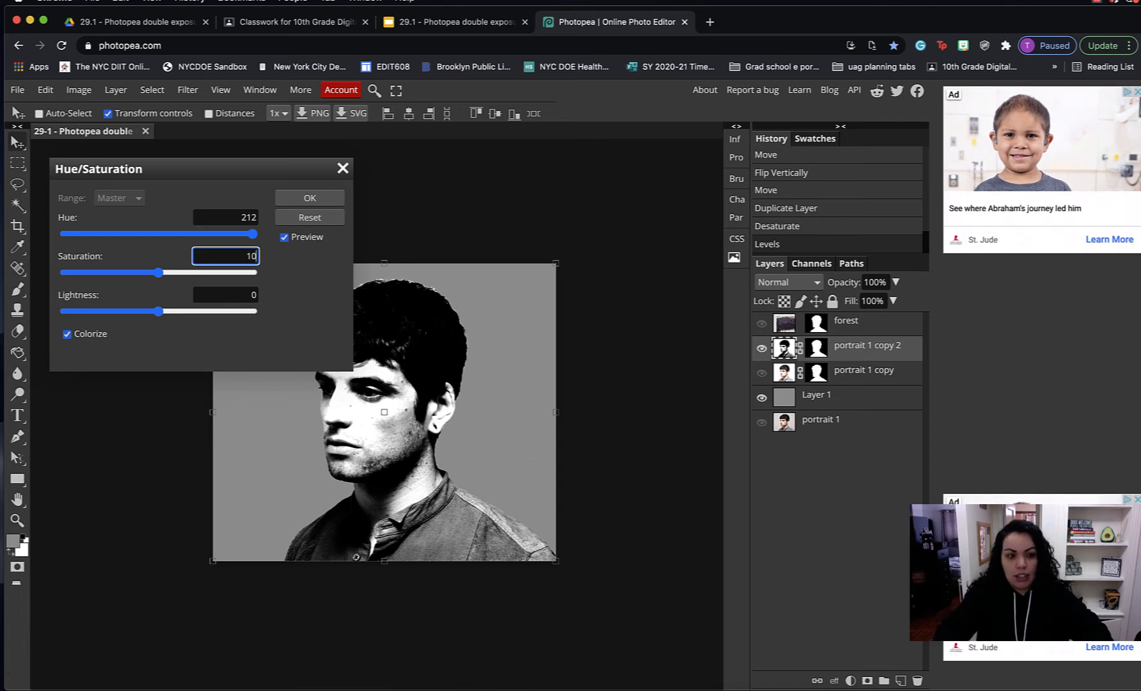
pyautogui.click(331, 198)
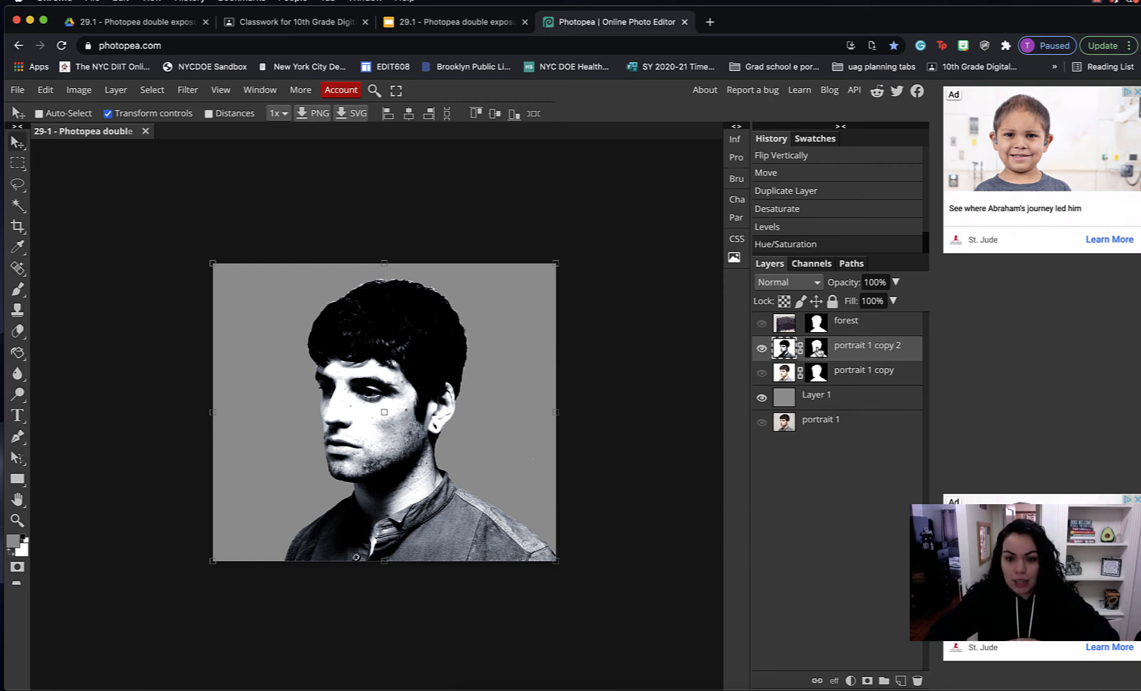
# - Apply the raster mask of "portrait 1 copy 2" permanently to its layer and check the layer by toggling its visibility
pyautogui.click(819, 351)
pyautogui.rightClick(819, 353)
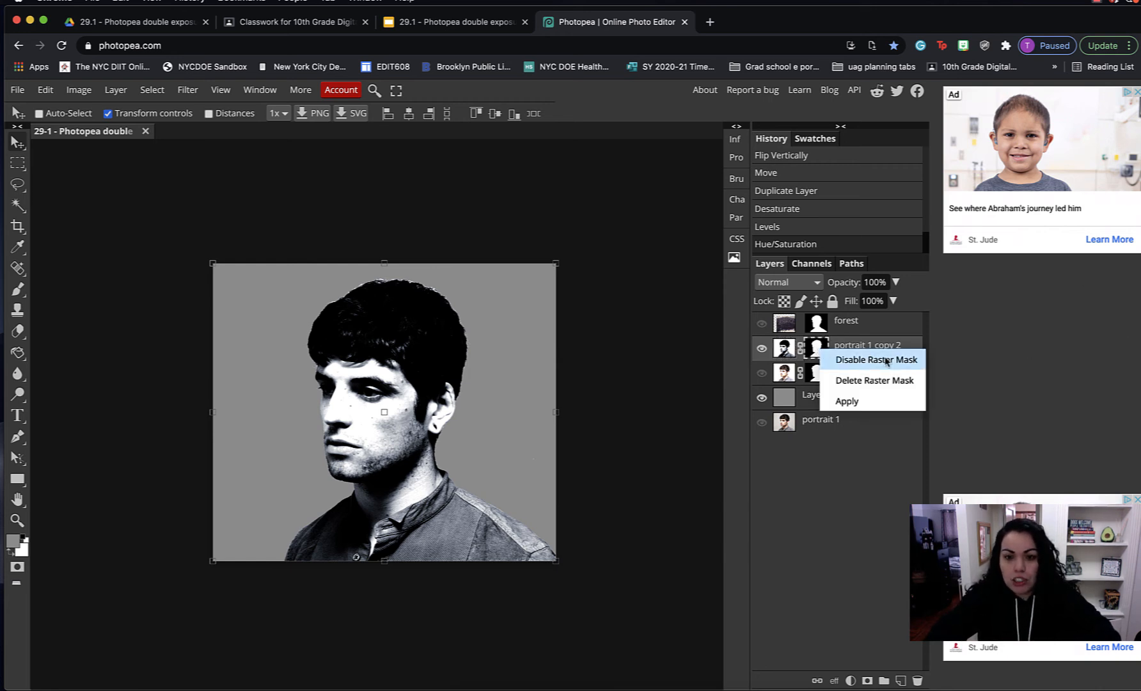
pyautogui.click(879, 402)
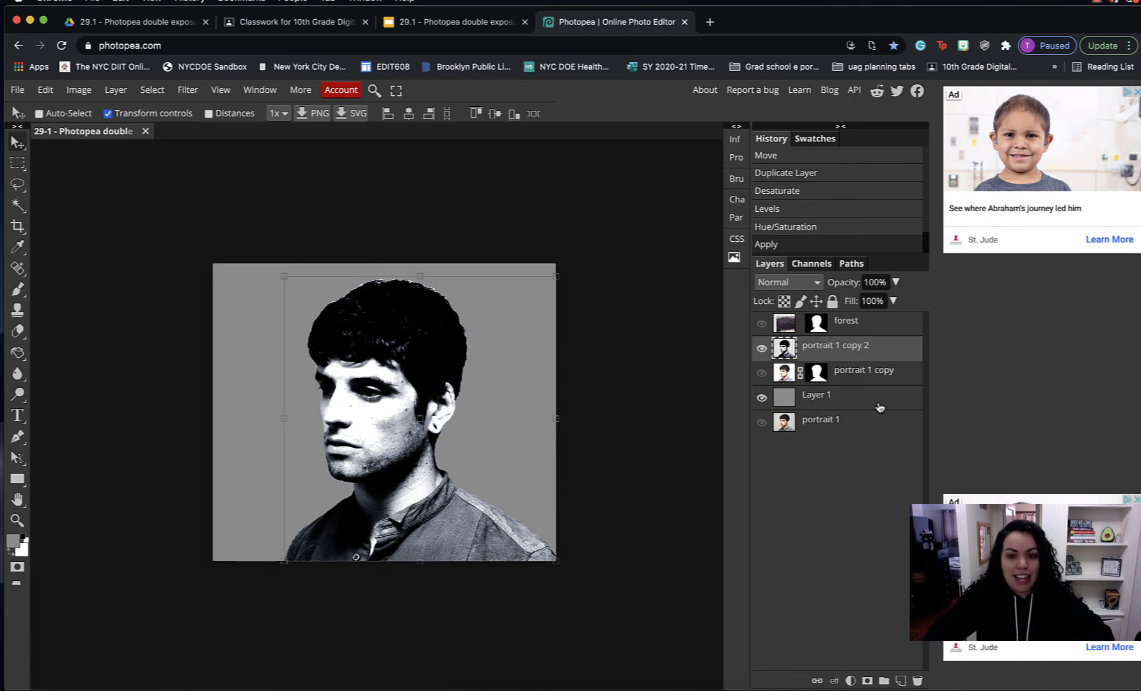
pyautogui.click(761, 349)
pyautogui.click(761, 349)
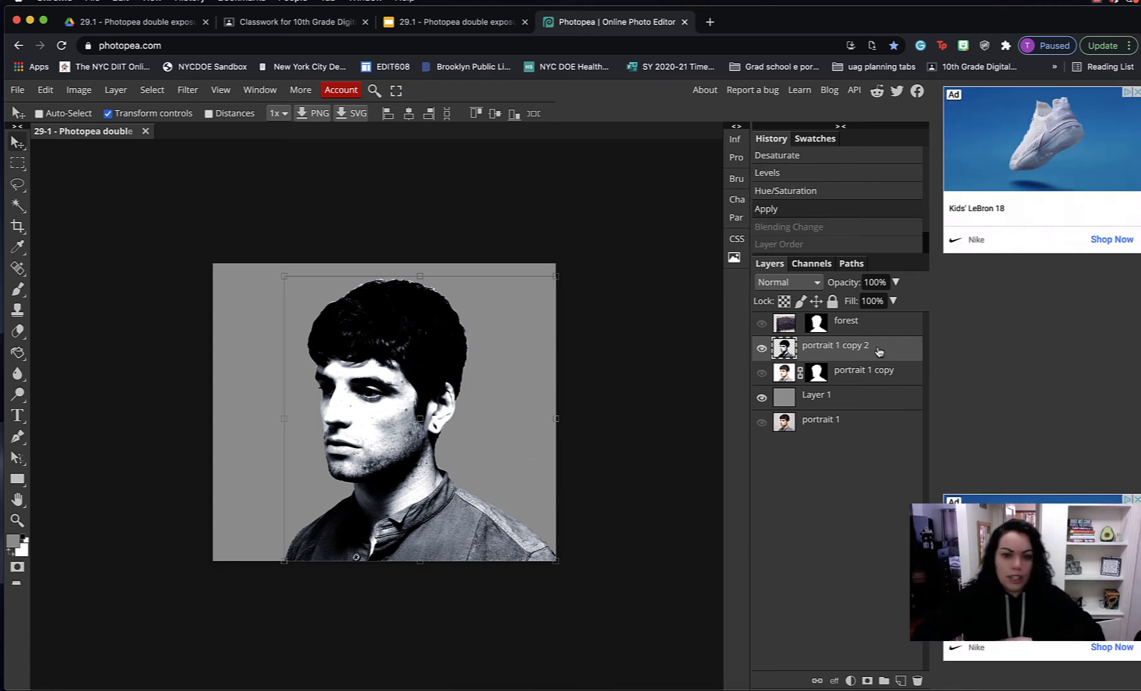
# - Place "portrait 1 copy 2" above the forest layer, show the forest, and set the portrait's blend mode to Screen
pyautogui.moveTo(840, 356); pyautogui.dragTo(854, 328)
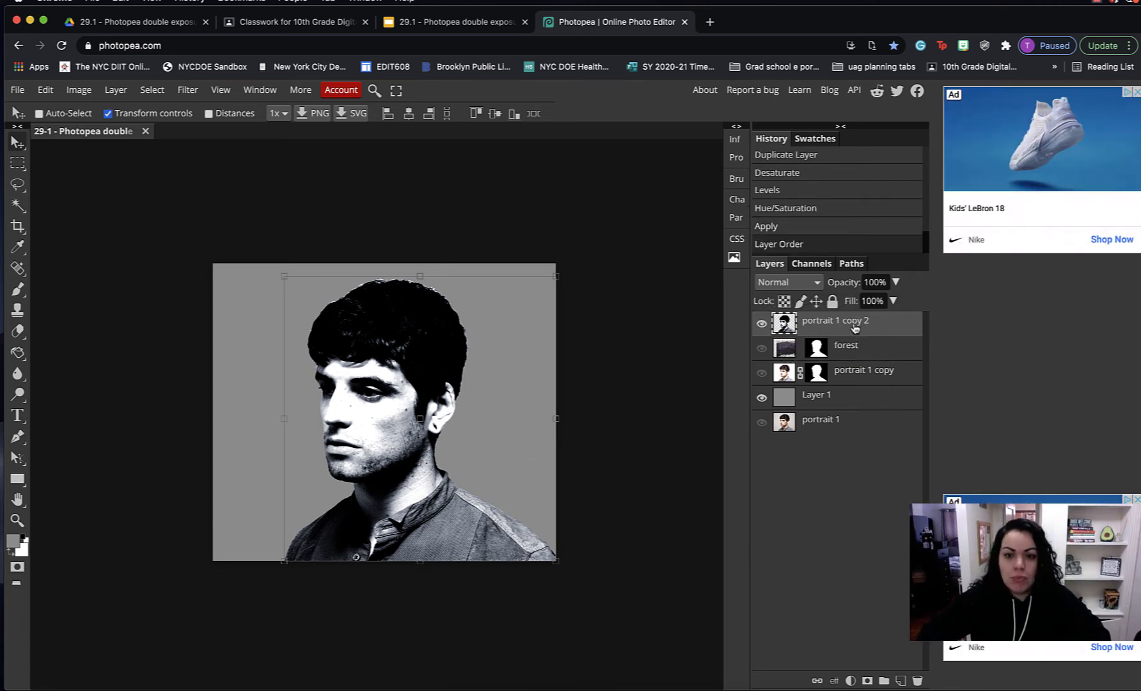
pyautogui.click(761, 348)
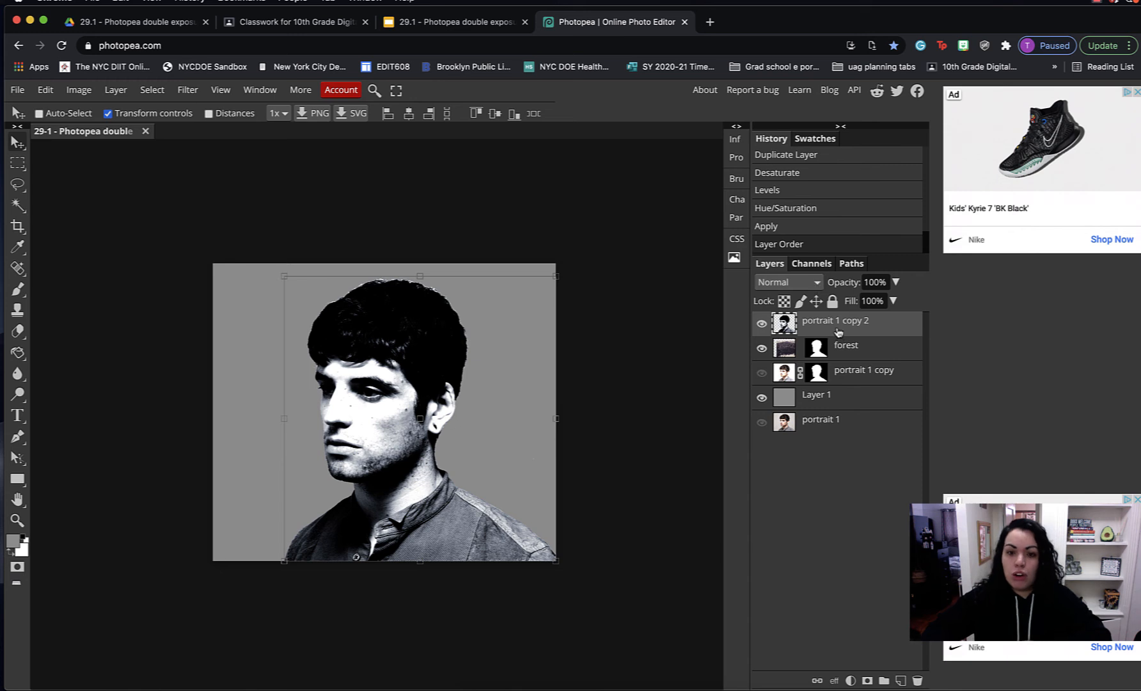
pyautogui.click(816, 284)
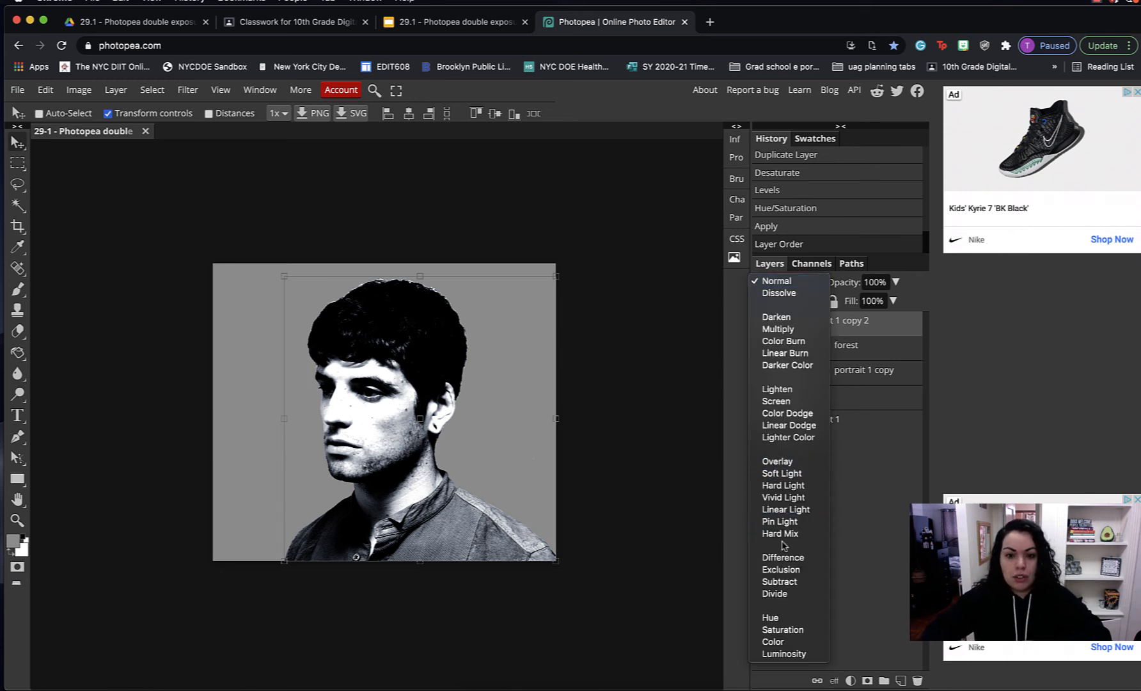
pyautogui.click(793, 401)
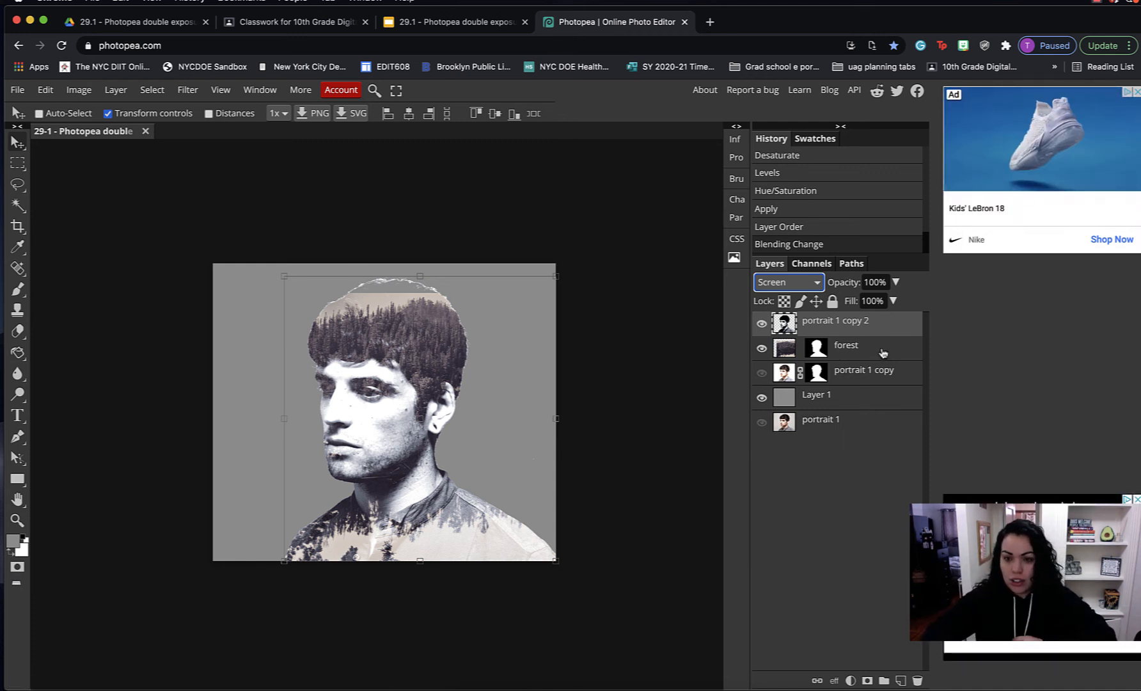
# - Fade the forest across the top of the head by painting its mask with a soft 250 px black brush at 53% opacity
pyautogui.click(18, 289)
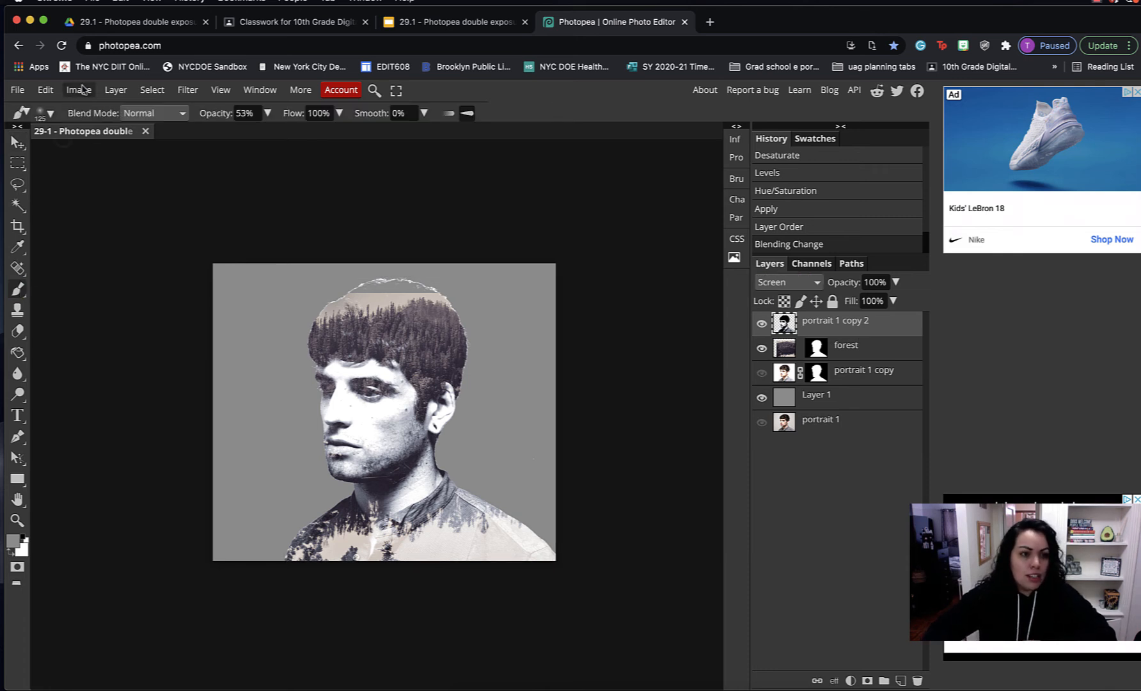
pyautogui.click(46, 114)
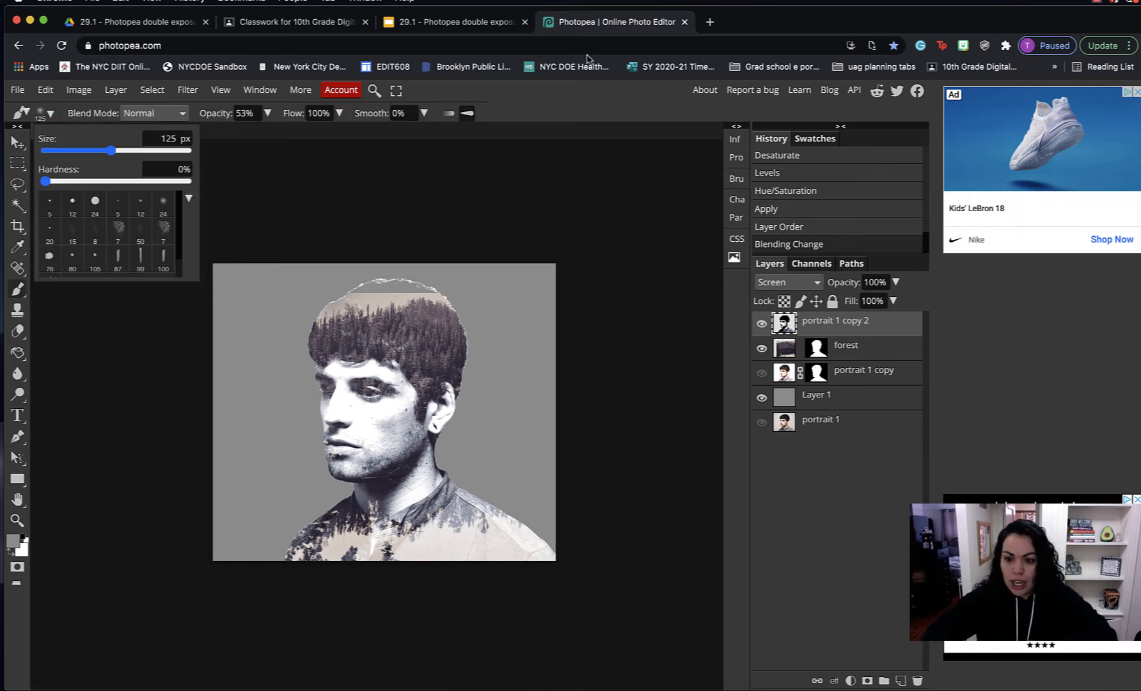
pyautogui.click(815, 348)
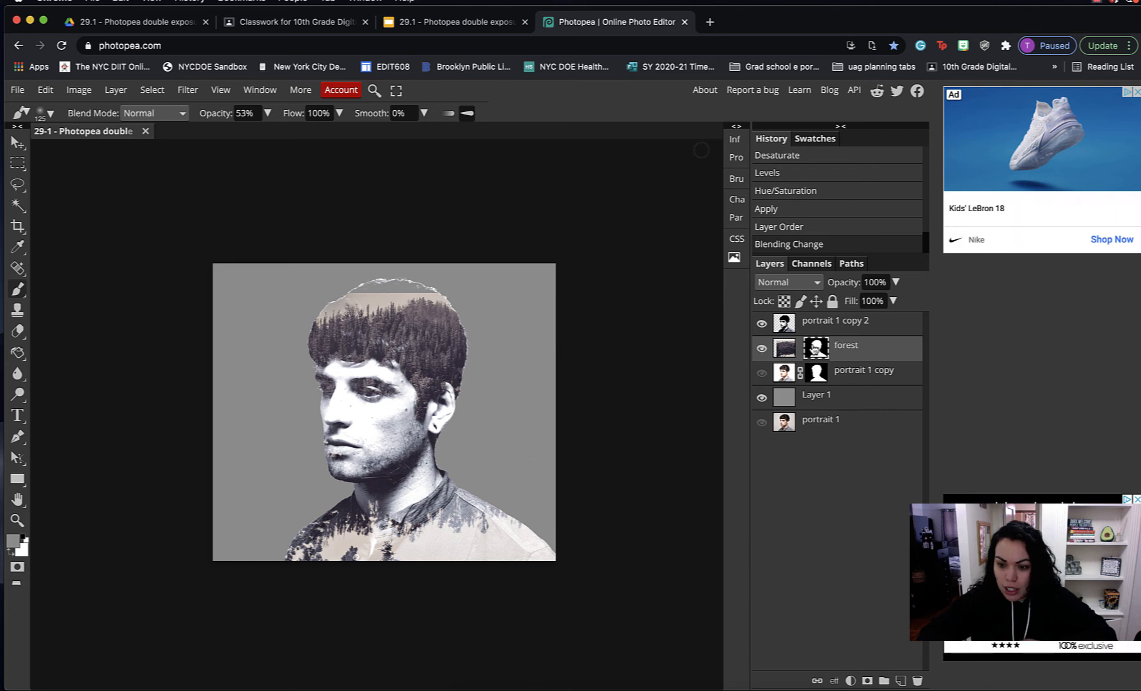
pyautogui.click(10, 550)
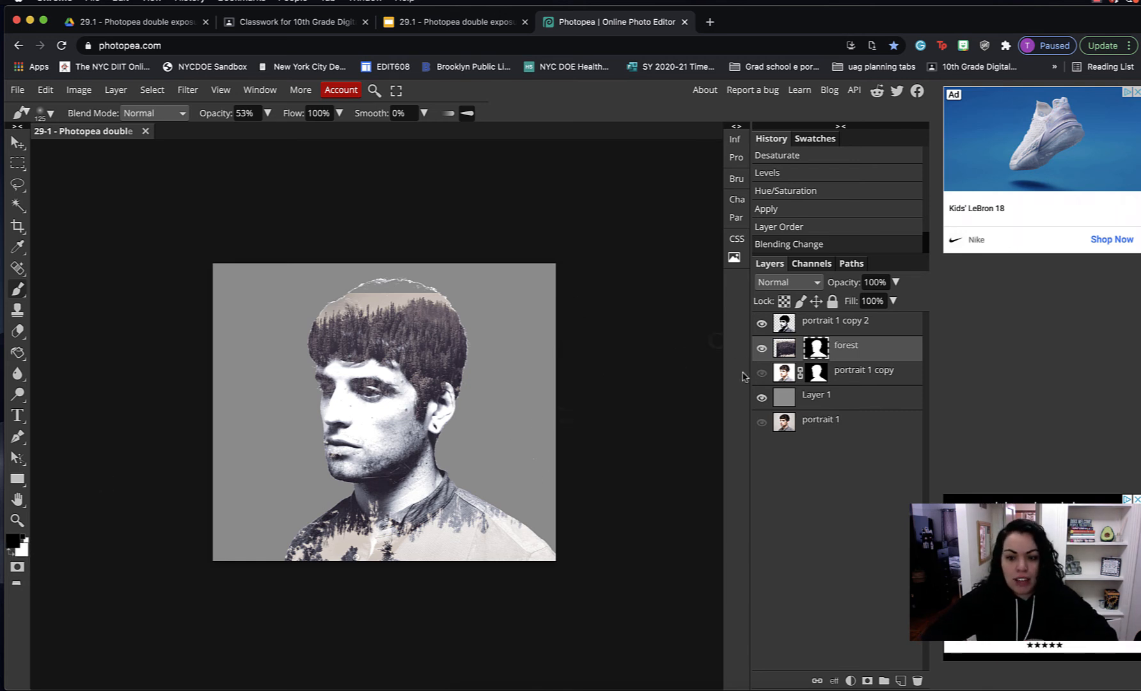
pyautogui.press(']')
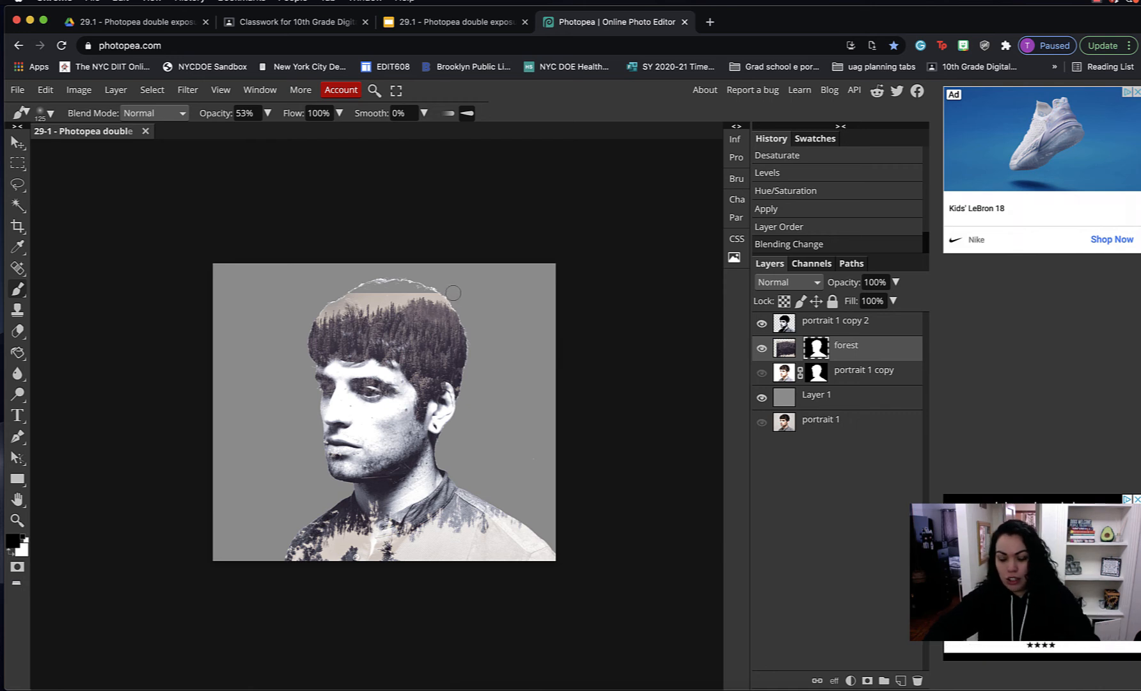
pyautogui.press(']')
pyautogui.press(']')
pyautogui.press(']')
pyautogui.click(441, 287)
pyautogui.click(440, 289)
pyautogui.click(431, 293)
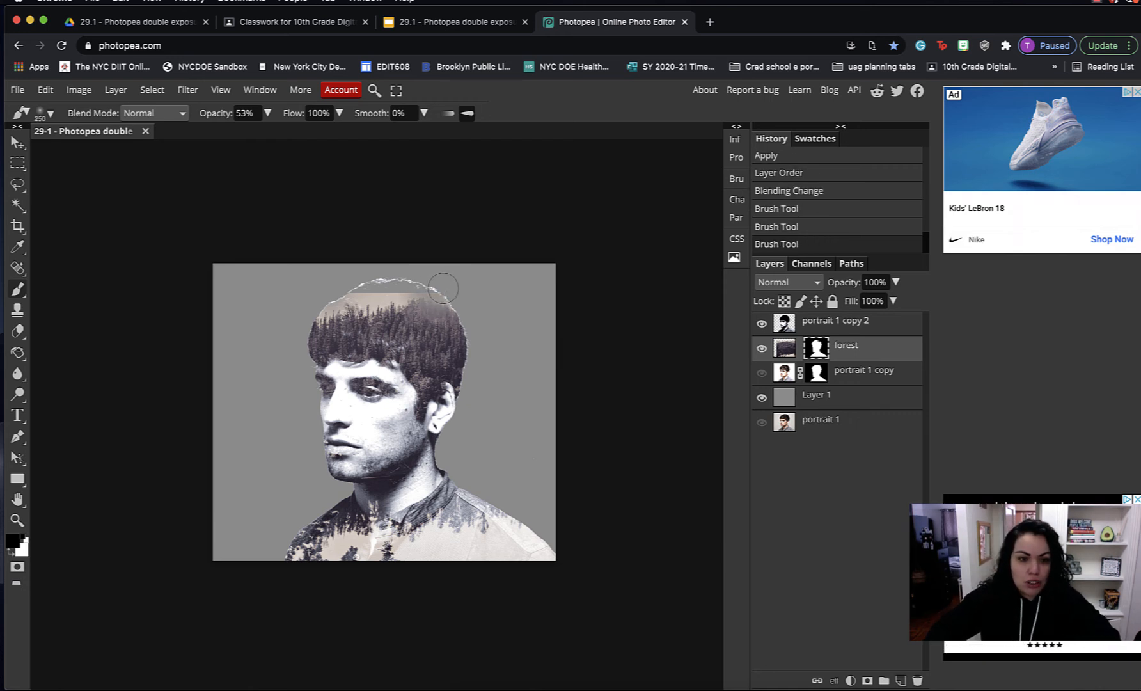
pyautogui.click(420, 292)
pyautogui.click(412, 291)
pyautogui.click(403, 291)
pyautogui.click(381, 293)
pyautogui.click(362, 298)
pyautogui.click(326, 304)
pyautogui.click(337, 307)
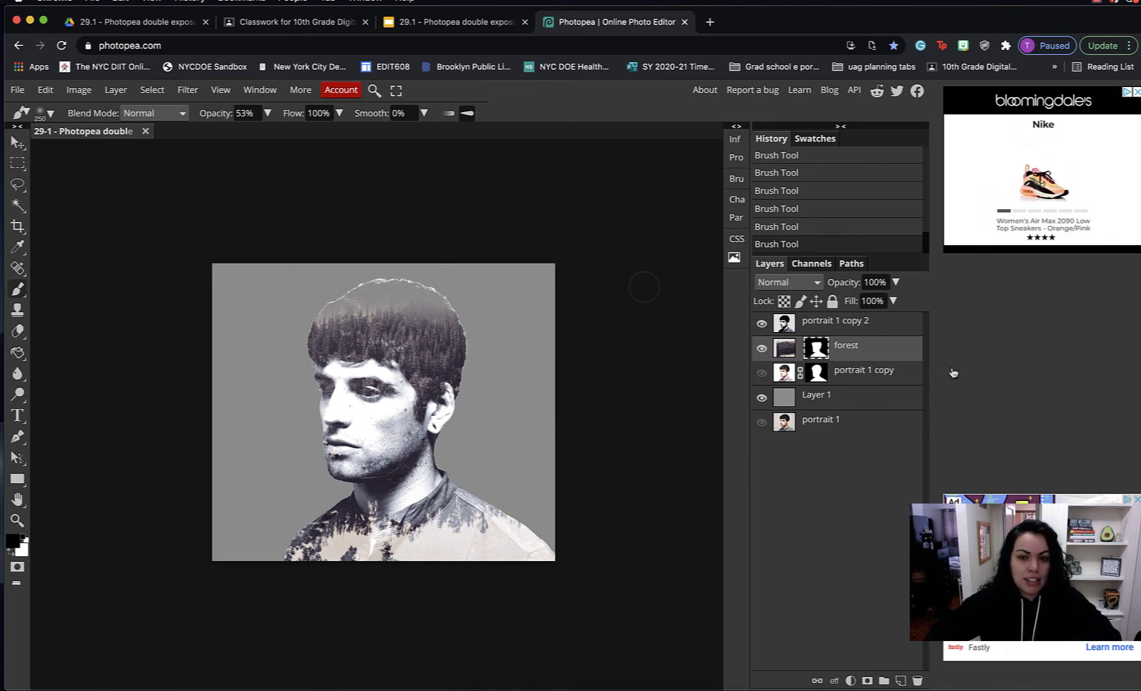
# - Add a raster mask to "portrait 1 copy 2" and paint out the outline along the top of the head, raising brush opacity to 100%
pyautogui.click(857, 328)
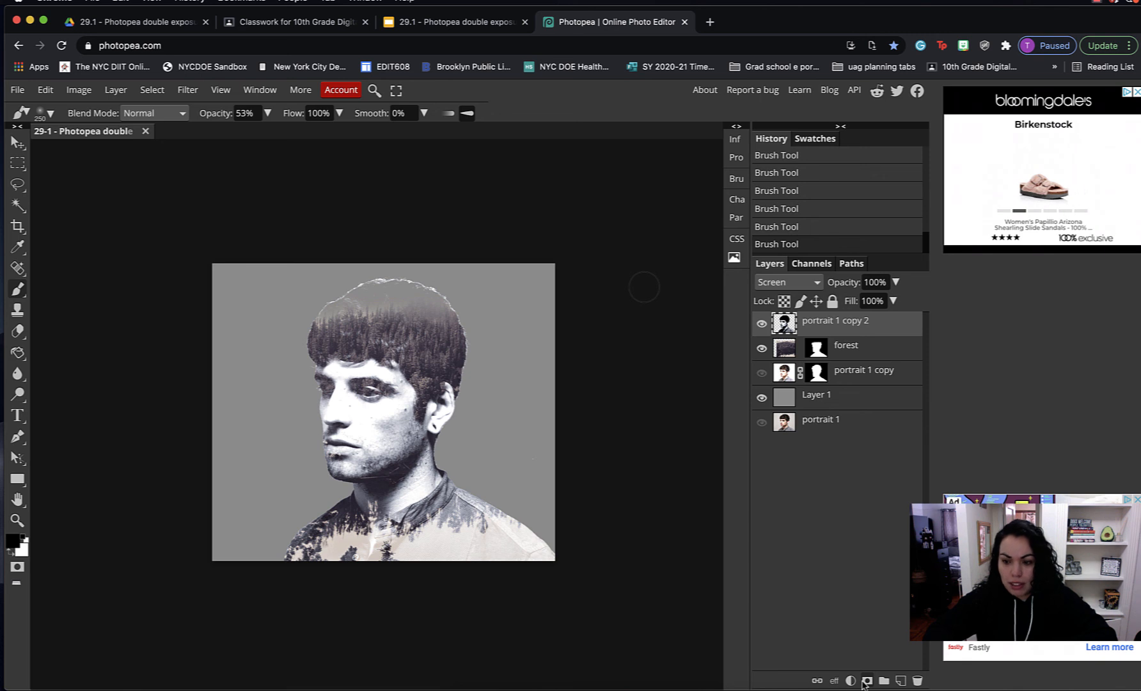
pyautogui.click(867, 680)
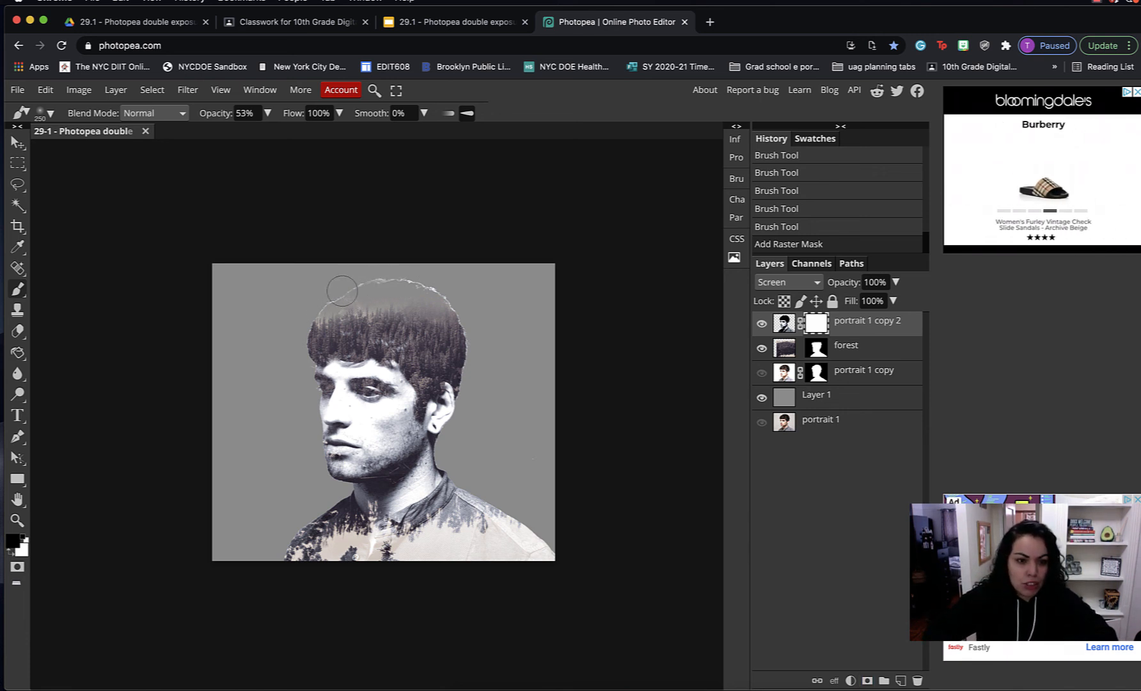
pyautogui.moveTo(342, 289)
pyautogui.mouseDown()
pyautogui.moveTo(326, 292)
pyautogui.moveTo(379, 282)
pyautogui.moveTo(454, 294)
pyautogui.mouseUp()
pyautogui.press('0')
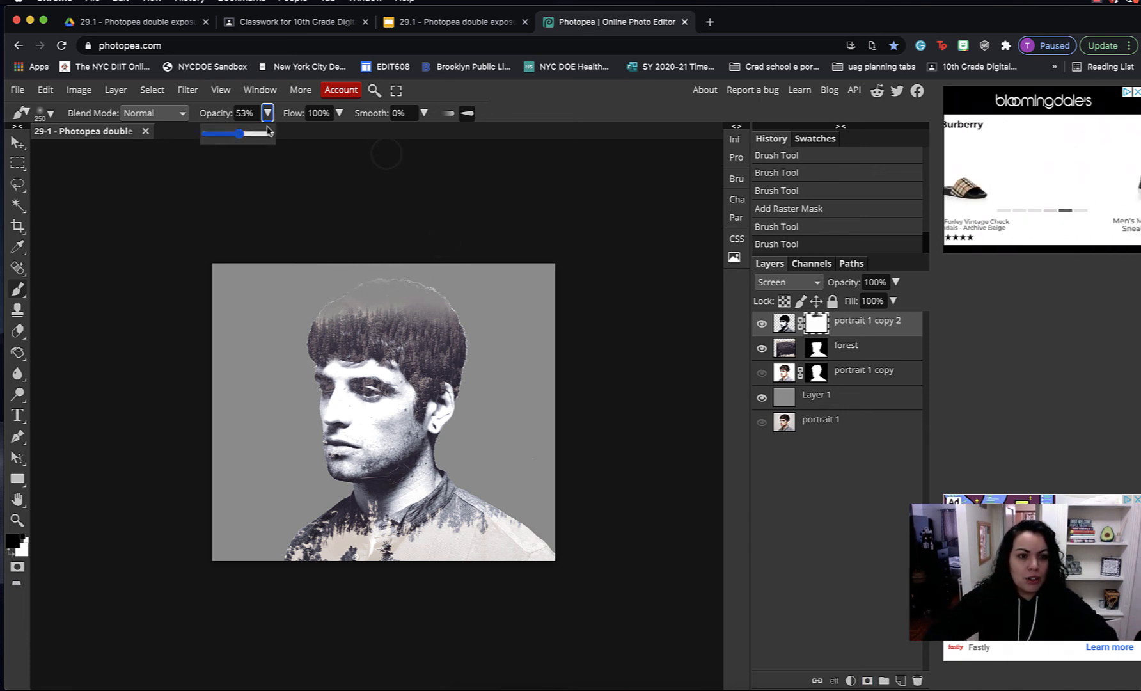
pyautogui.moveTo(303, 300); pyautogui.dragTo(323, 298)
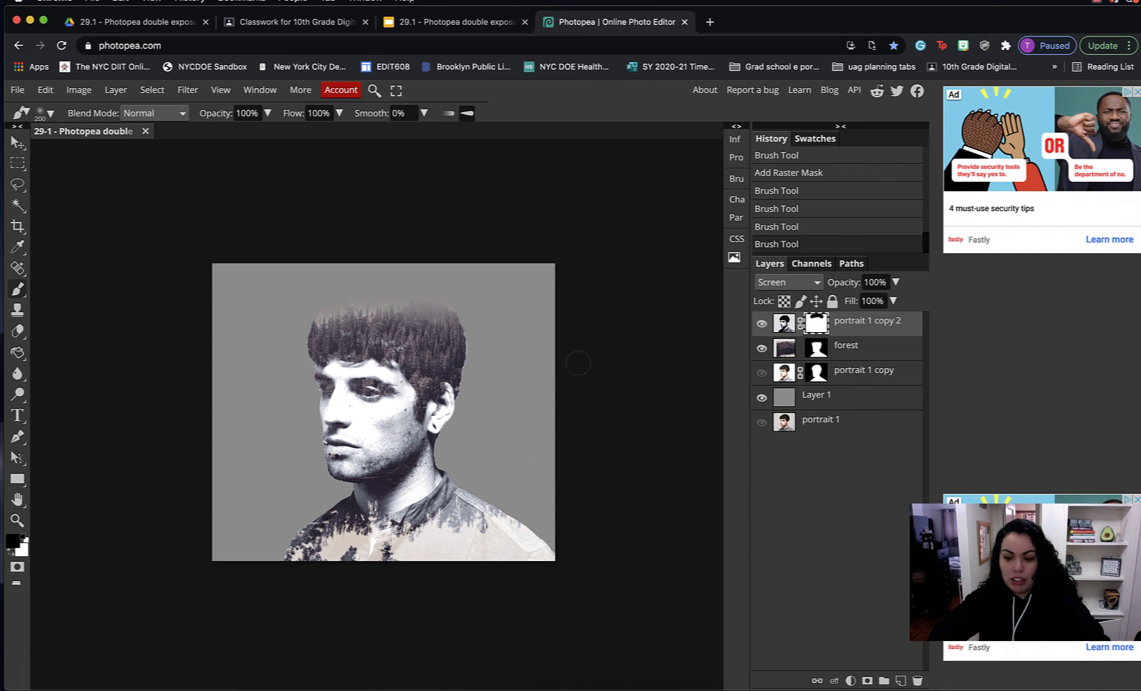
# - Paint black on the mask of "portrait 1 copy 2" along the collar, shoulder and face edges with a 100 px brush
pyautogui.press('[')
pyautogui.press('[')
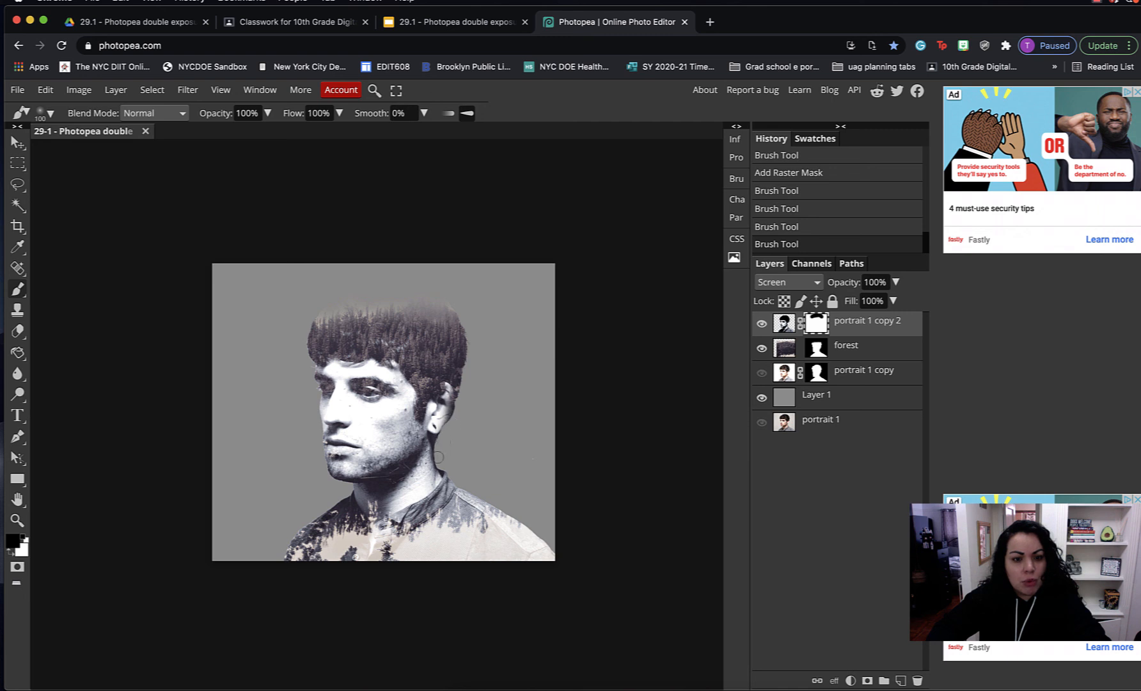
pyautogui.moveTo(456, 475); pyautogui.dragTo(468, 491)
pyautogui.moveTo(287, 555); pyautogui.dragTo(356, 489)
pyautogui.moveTo(330, 476); pyautogui.dragTo(313, 358)
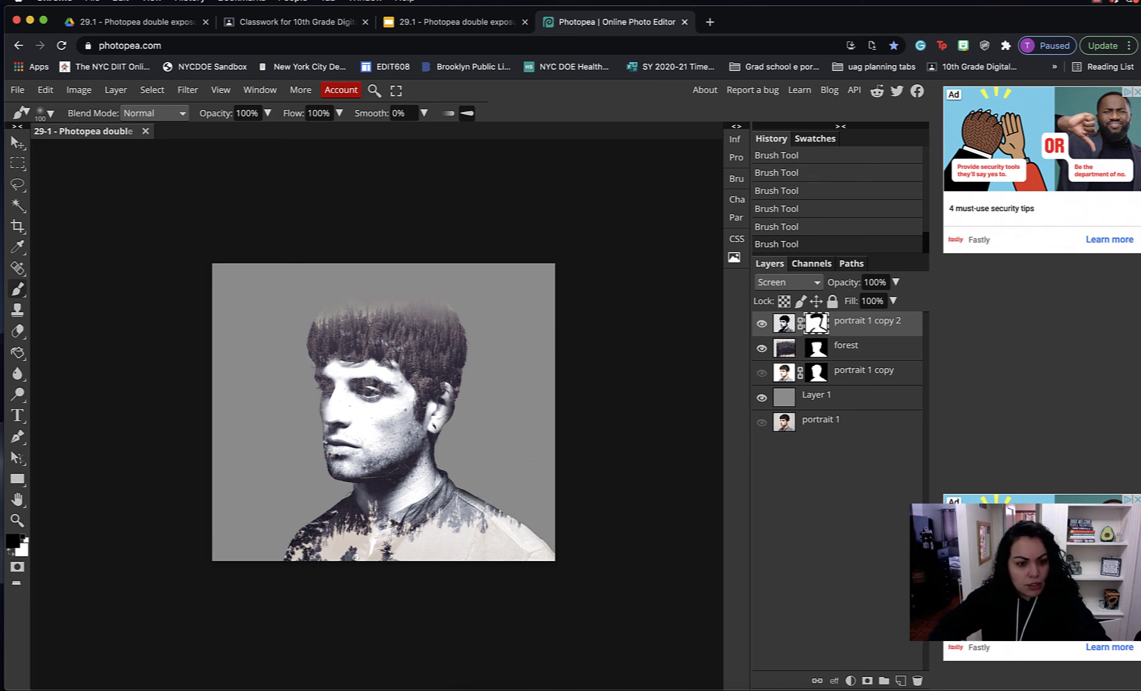
# - Paint black over the neck and collar on the mask of "portrait 1 copy 2" with a 200 px brush to blend in the forest
pyautogui.click(816, 348)
pyautogui.click(815, 323)
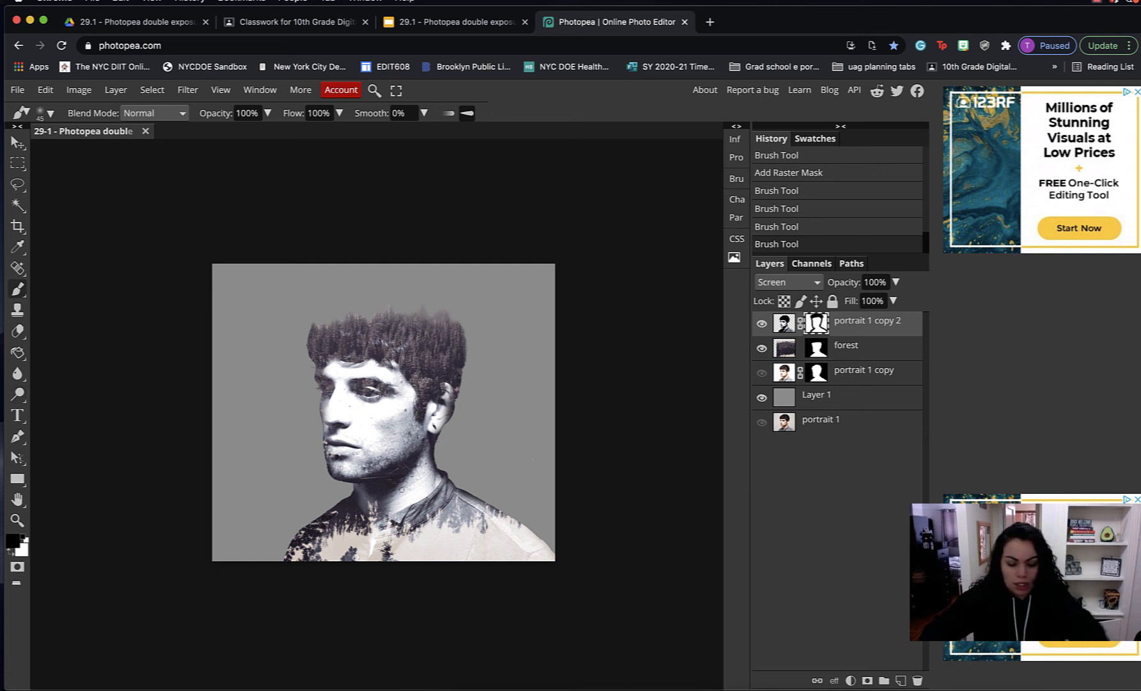
pyautogui.hscroll(-1, 401, 489)
pyautogui.press(']')
pyautogui.press(']')
pyautogui.press(']')
pyautogui.press(']')
pyautogui.press(']')
pyautogui.press(']')
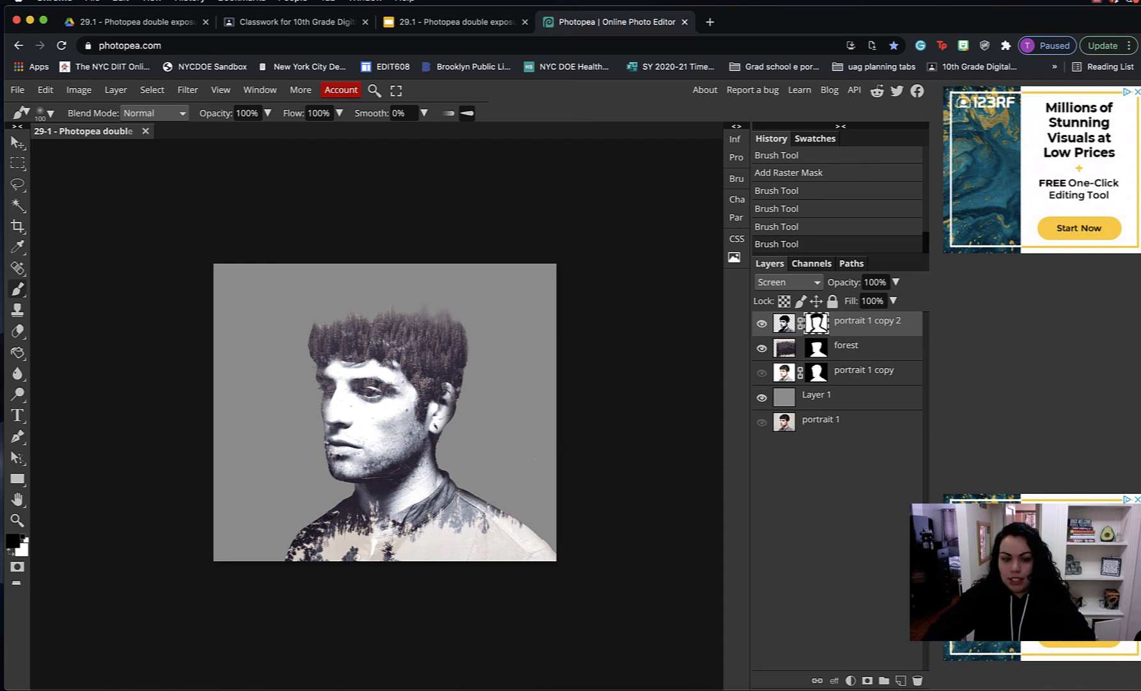
pyautogui.press(']')
pyautogui.hscroll(-1, 385, 412)
pyautogui.moveTo(410, 484)
pyautogui.mouseDown()
pyautogui.moveTo(392, 476)
pyautogui.moveTo(371, 491)
pyautogui.moveTo(415, 474)
pyautogui.moveTo(429, 486)
pyautogui.moveTo(413, 508)
pyautogui.moveTo(366, 478)
pyautogui.moveTo(392, 469)
pyautogui.moveTo(425, 481)
pyautogui.moveTo(406, 504)
pyautogui.moveTo(455, 489)
pyautogui.mouseUp()
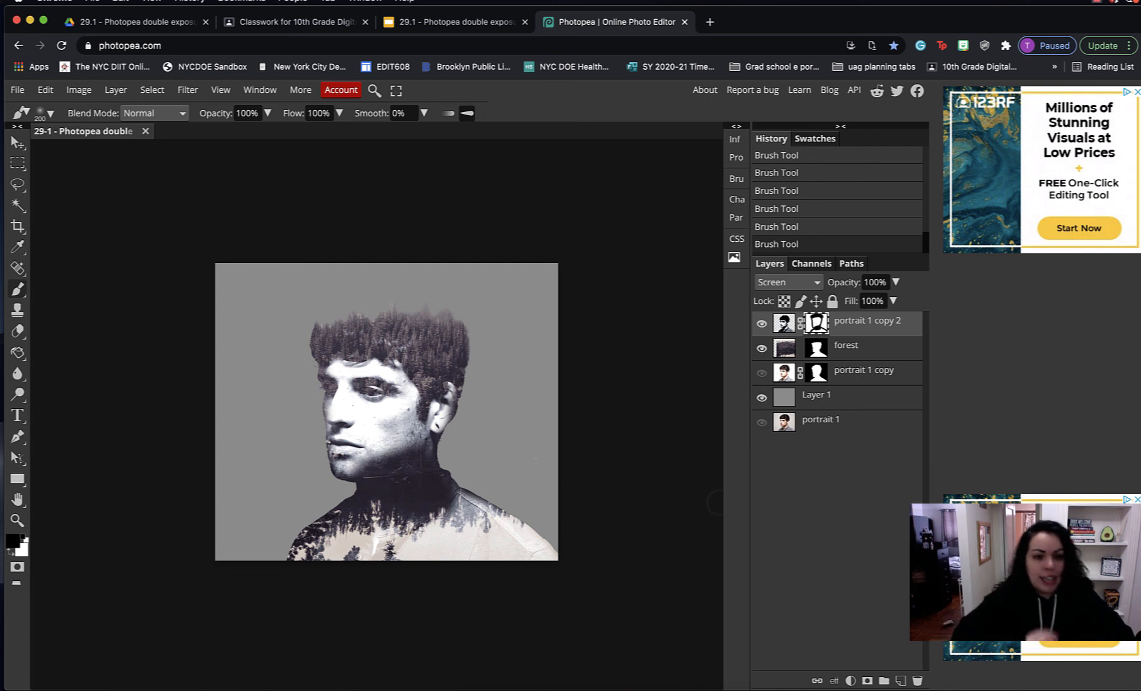